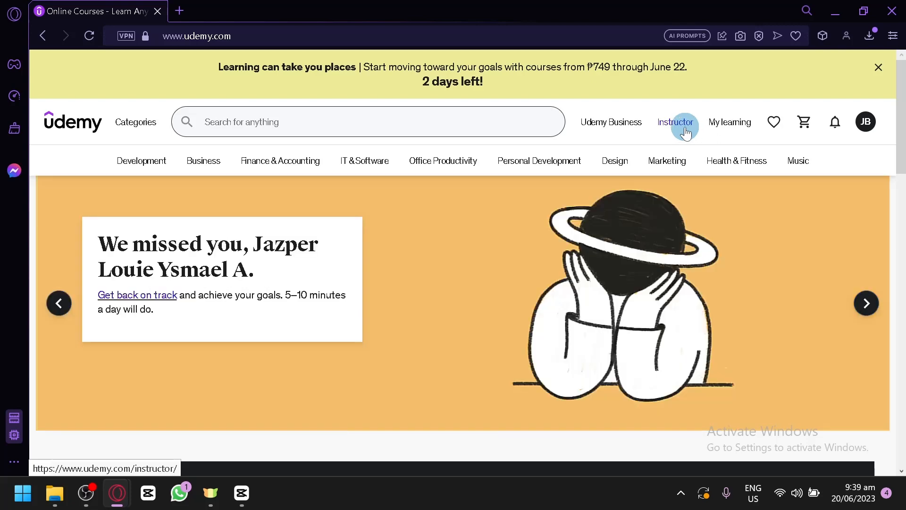
Open the instructor area of the account.
{"action": "left_click", "coordinate": [686, 133]}
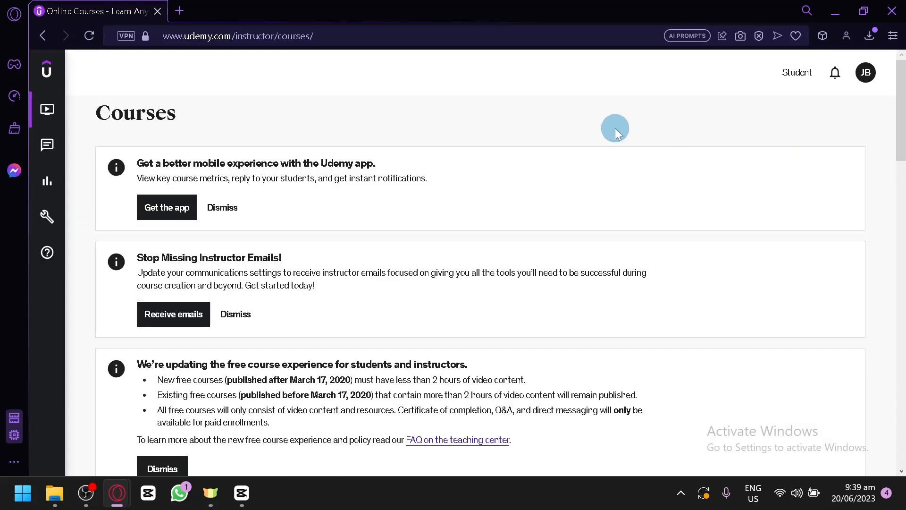
{"action": "mouse_move", "coordinate": [56, 97]}
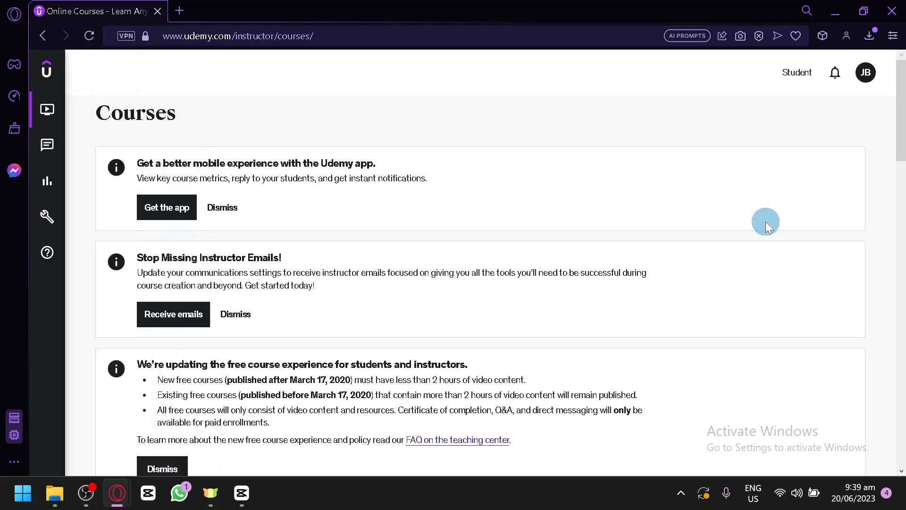
Examine the instructor Courses page, including its notices, course list, getting-started guides and help resources.
{"action": "scroll", "coordinate": [766, 226], "scroll_direction": "down", "scroll_amount": 10}
{"action": "scroll", "coordinate": [772, 226], "scroll_direction": "up", "scroll_amount": 10}
{"action": "scroll", "coordinate": [771, 221], "scroll_direction": "down", "scroll_amount": 8}
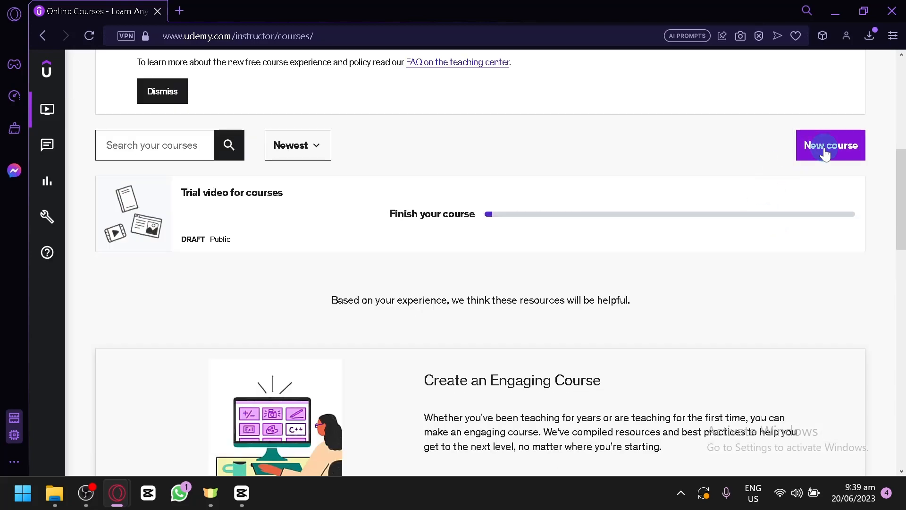
{"action": "scroll", "coordinate": [825, 156], "scroll_direction": "down", "scroll_amount": 10}
{"action": "scroll", "coordinate": [785, 245], "scroll_direction": "up", "scroll_amount": 10}
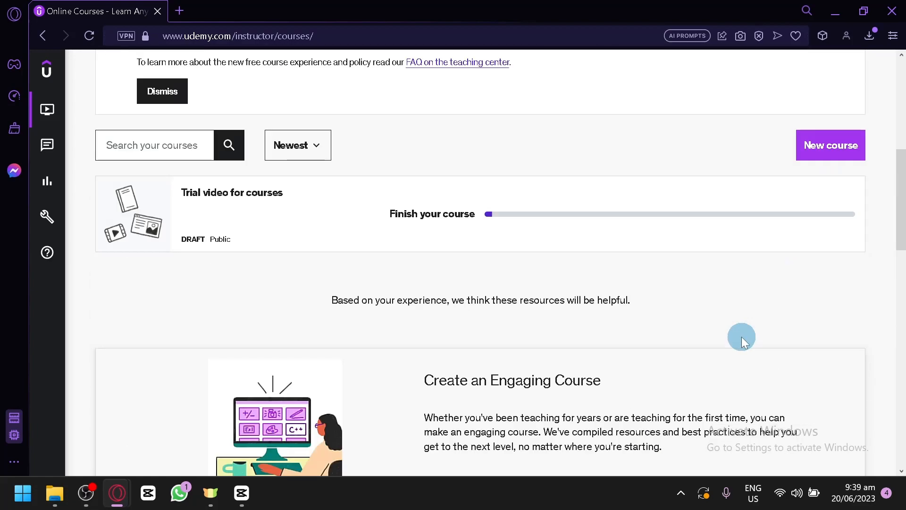
{"action": "scroll", "coordinate": [741, 336], "scroll_direction": "down", "scroll_amount": 4}
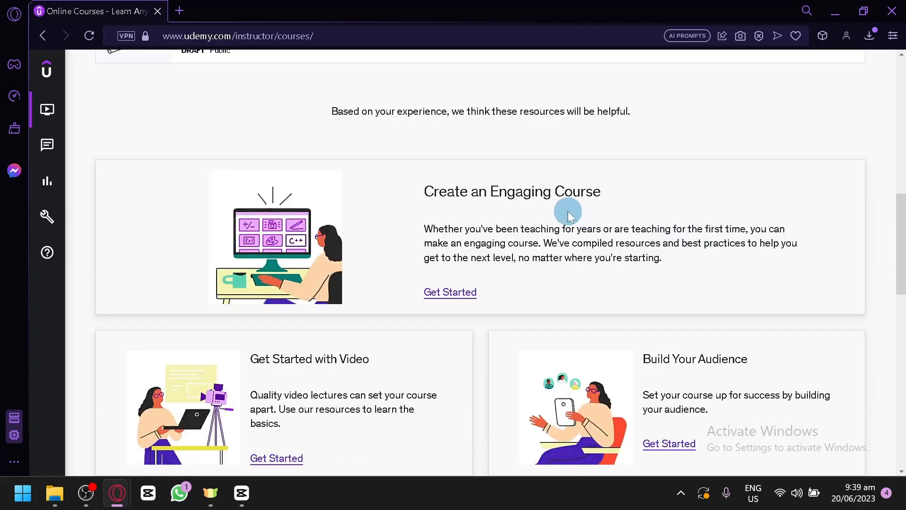
{"action": "scroll", "coordinate": [542, 202], "scroll_direction": "down", "scroll_amount": 2}
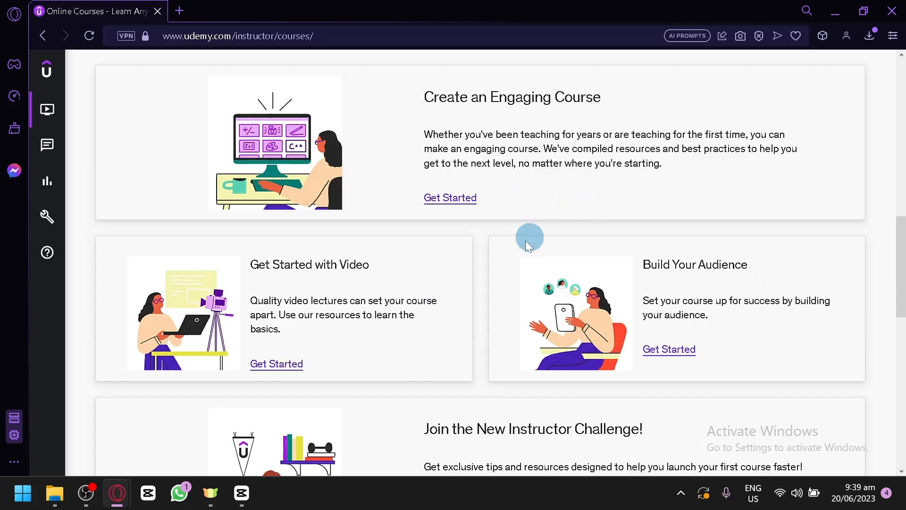
{"action": "scroll", "coordinate": [337, 278], "scroll_direction": "down", "scroll_amount": 2}
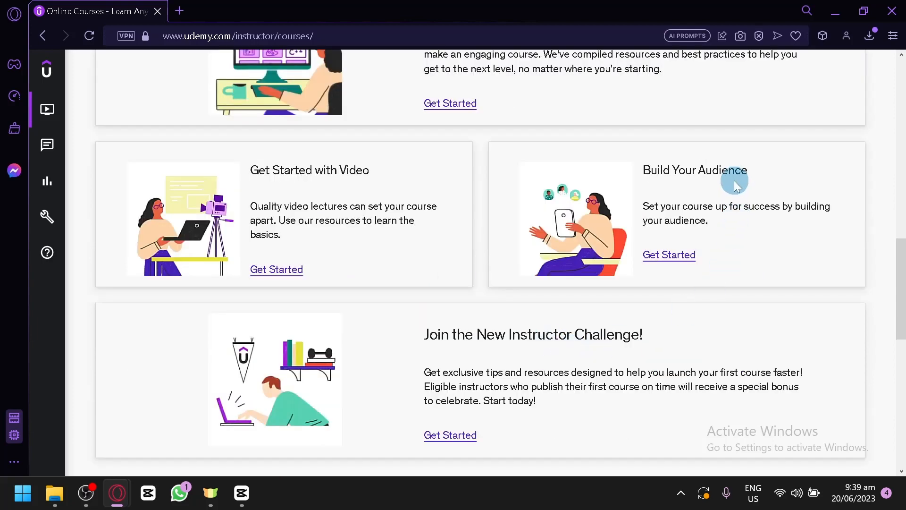
{"action": "scroll", "coordinate": [708, 193], "scroll_direction": "down", "scroll_amount": 2}
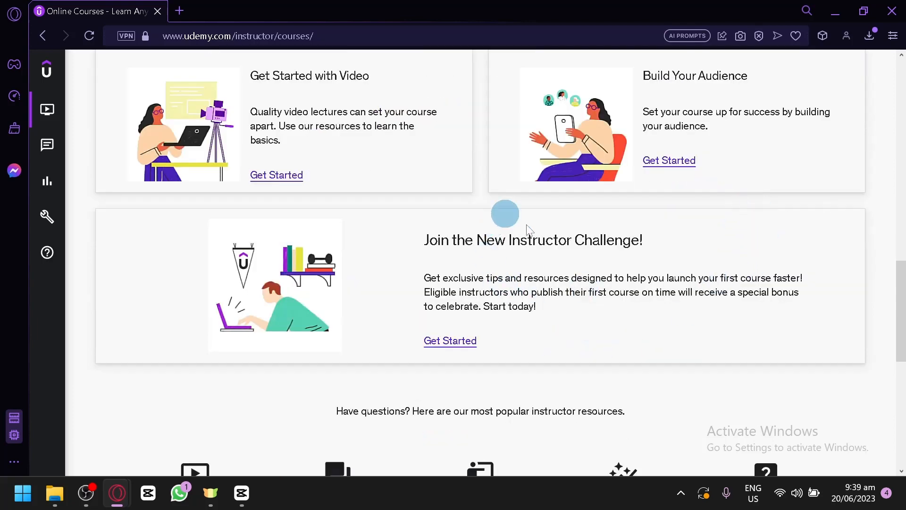
{"action": "scroll", "coordinate": [590, 236], "scroll_direction": "down", "scroll_amount": 4}
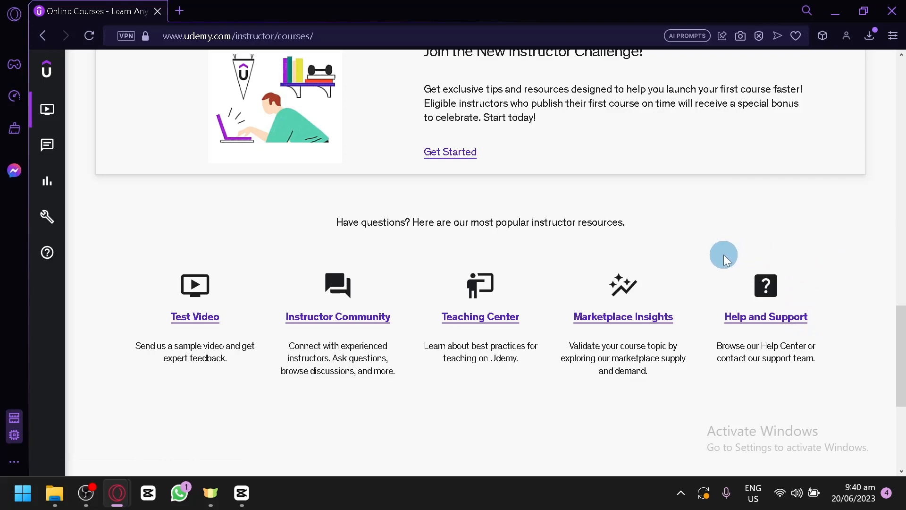
{"action": "scroll", "coordinate": [327, 167], "scroll_direction": "up", "scroll_amount": 15}
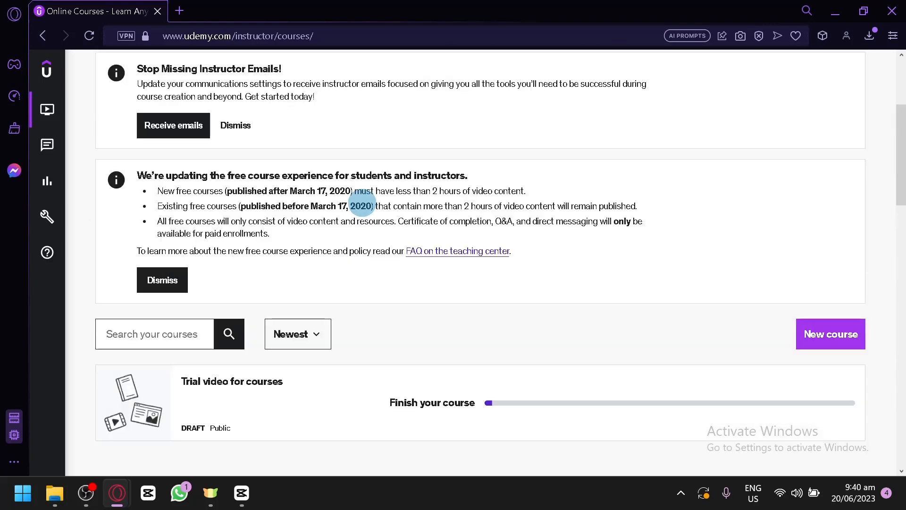
Start a new course, choose Course as its type and continue to the title question.
{"action": "scroll", "coordinate": [360, 205], "scroll_direction": "down", "scroll_amount": 2}
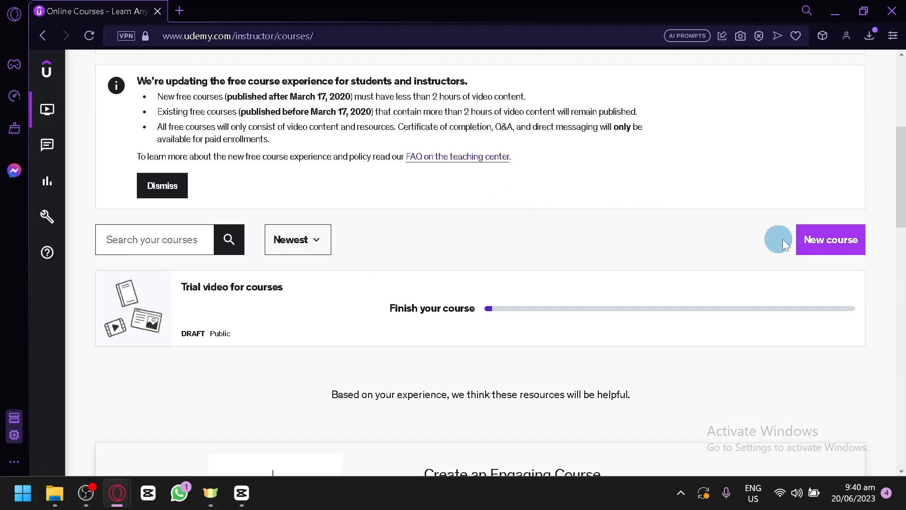
{"action": "left_click", "coordinate": [821, 250]}
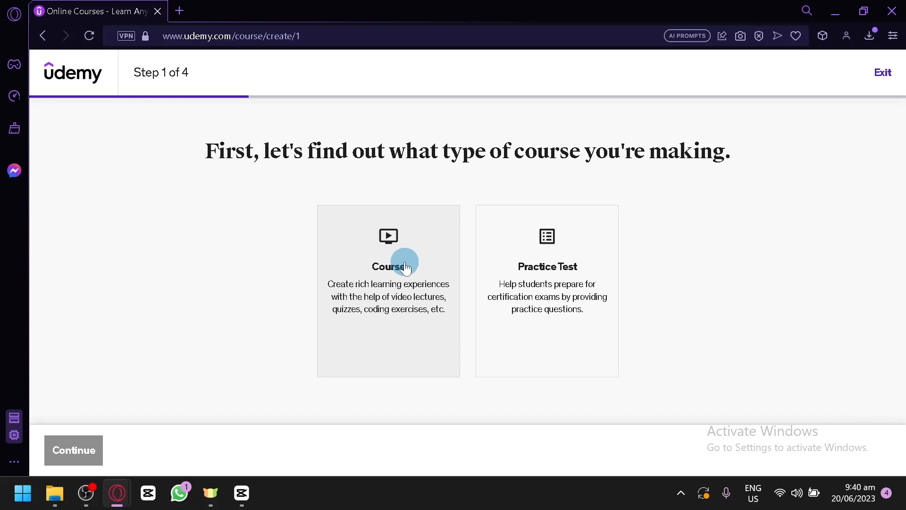
{"action": "left_click", "coordinate": [406, 268]}
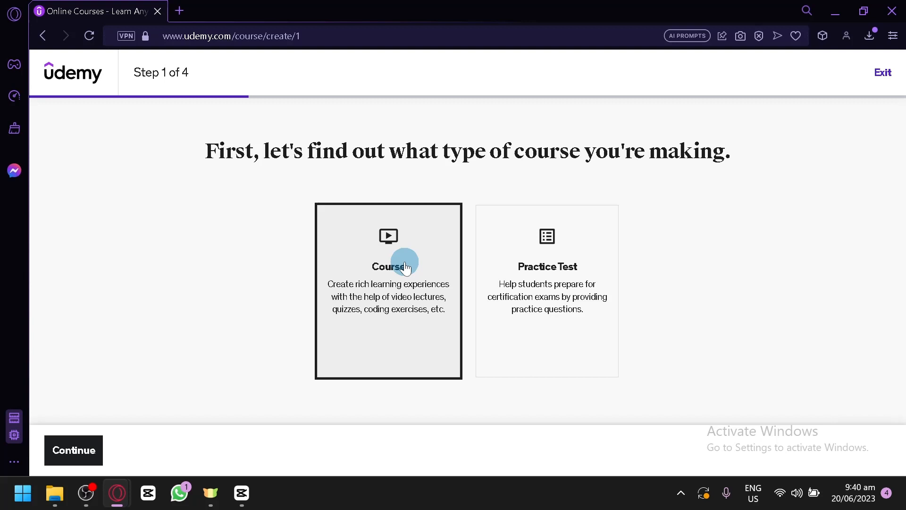
{"action": "left_click", "coordinate": [66, 453]}
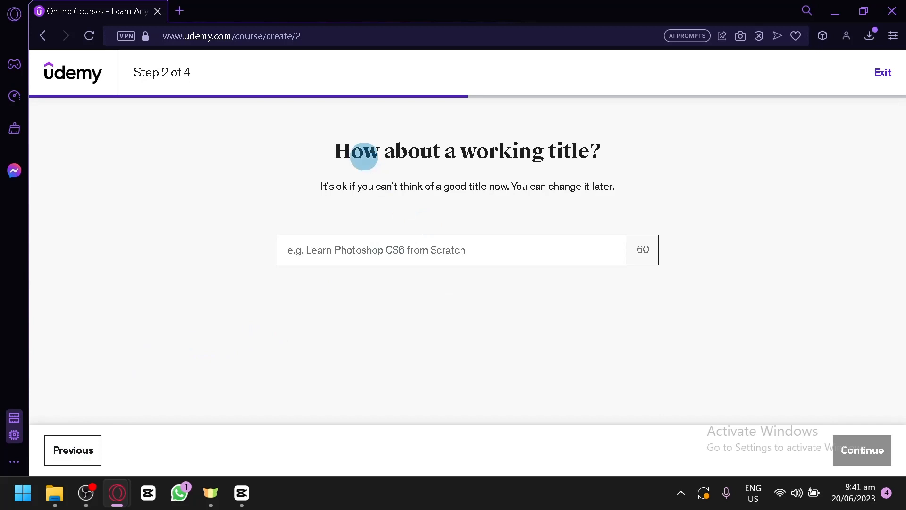
Enter "Java tutorial" as the working title and continue to the category question.
{"action": "left_click", "coordinate": [397, 248]}
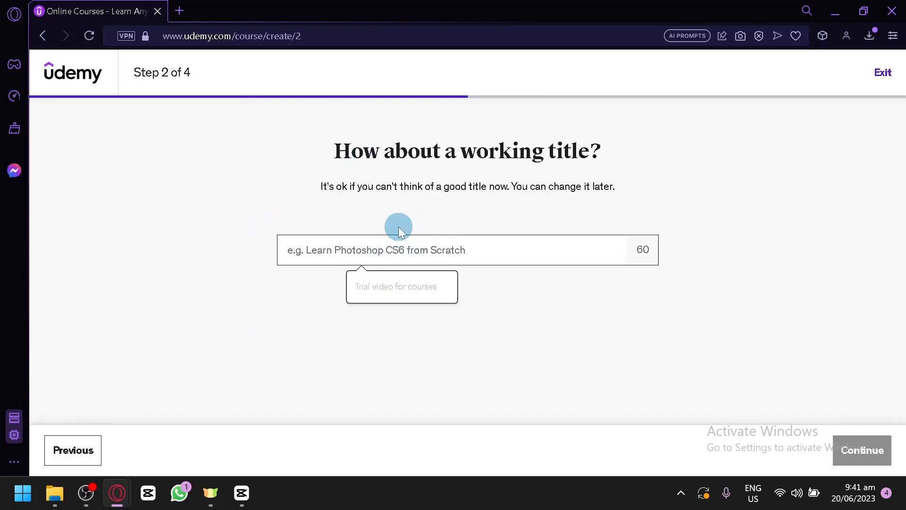
{"action": "left_click", "coordinate": [304, 295]}
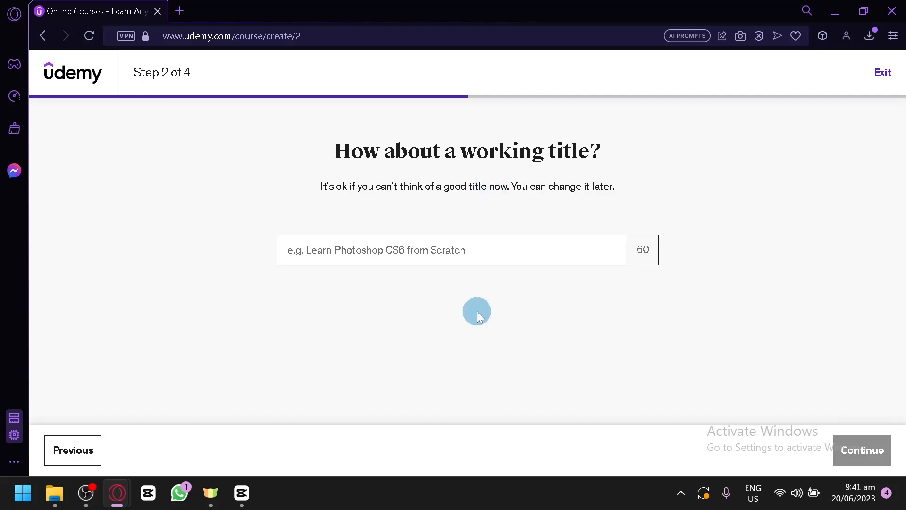
{"action": "left_click", "coordinate": [545, 249]}
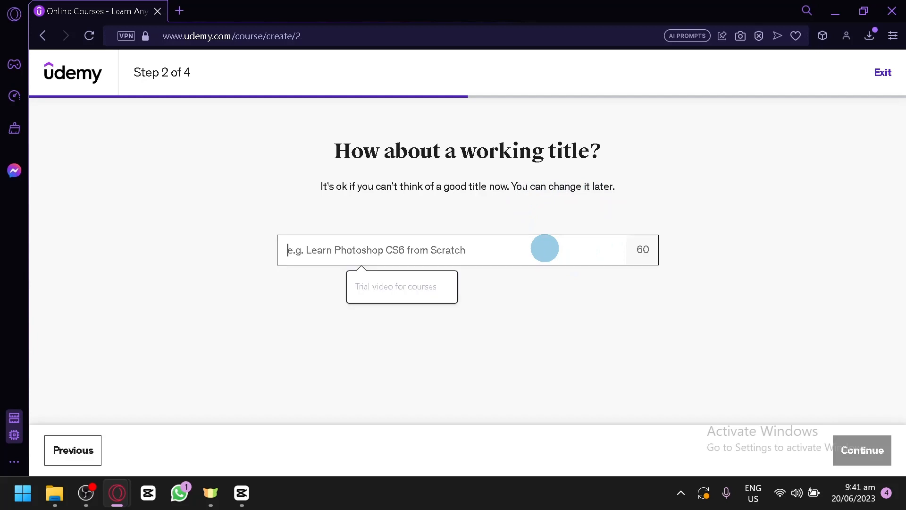
{"action": "type", "text": "Java tutorial"}
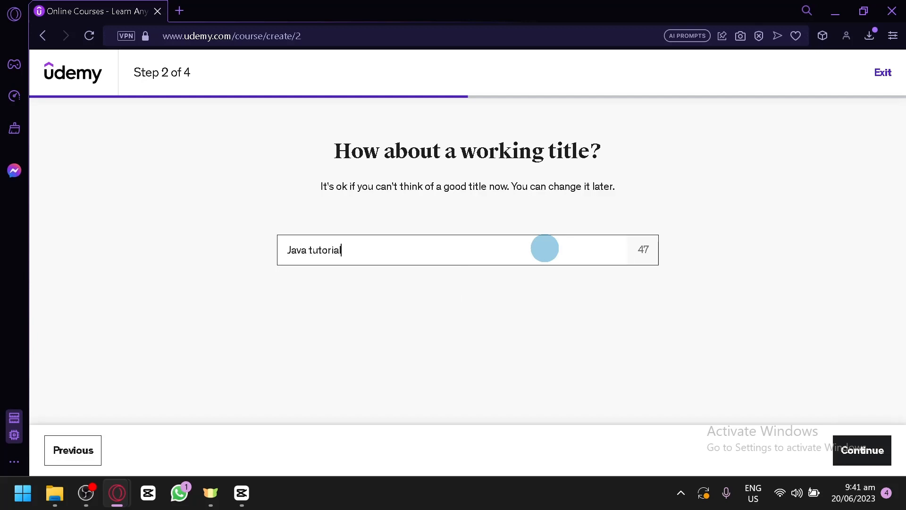
{"action": "left_click", "coordinate": [863, 443]}
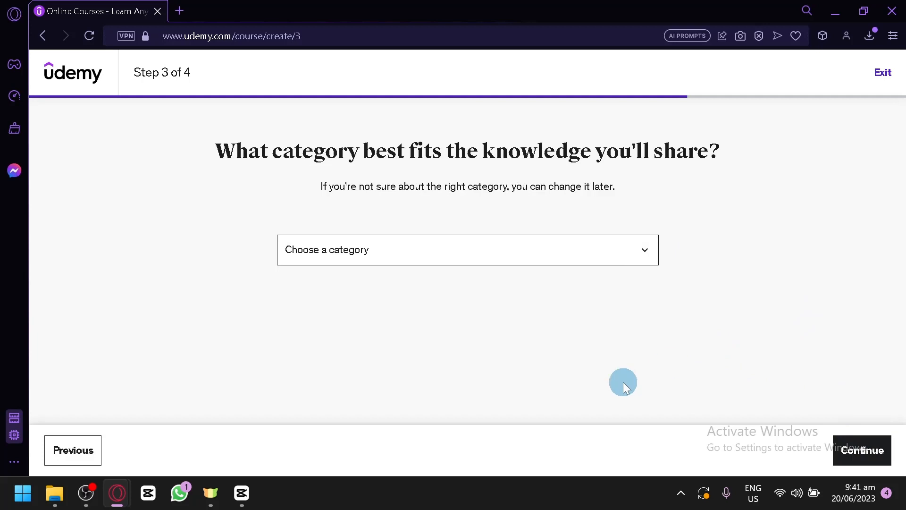
Set the course category to IT & Software and continue to the weekly time question.
{"action": "left_click", "coordinate": [537, 264]}
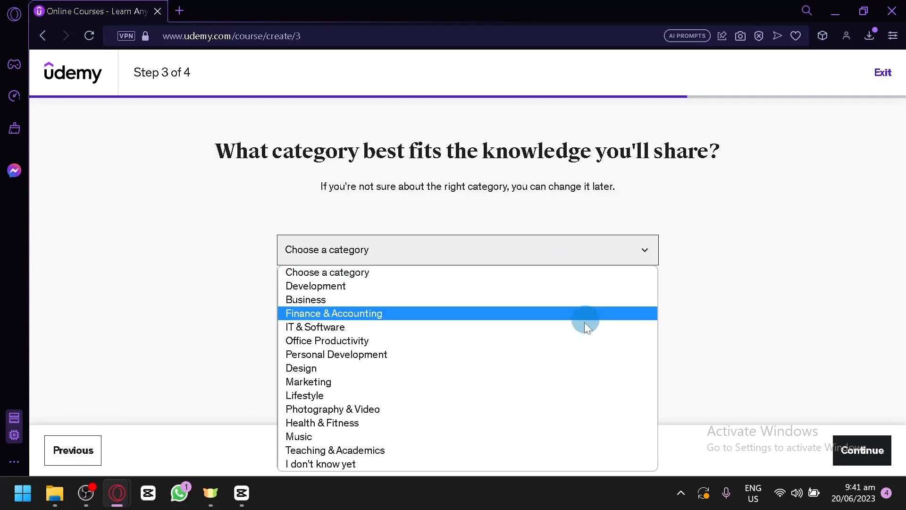
{"action": "left_click", "coordinate": [574, 328]}
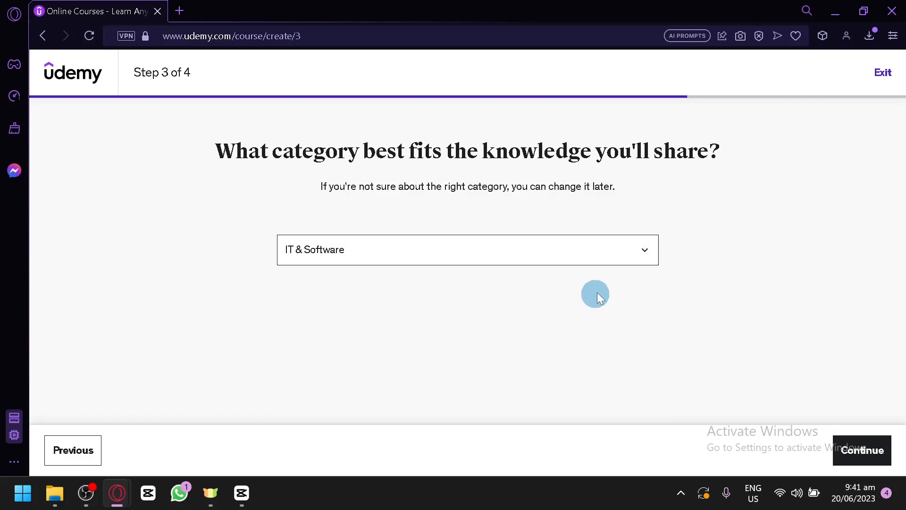
{"action": "left_click", "coordinate": [879, 449]}
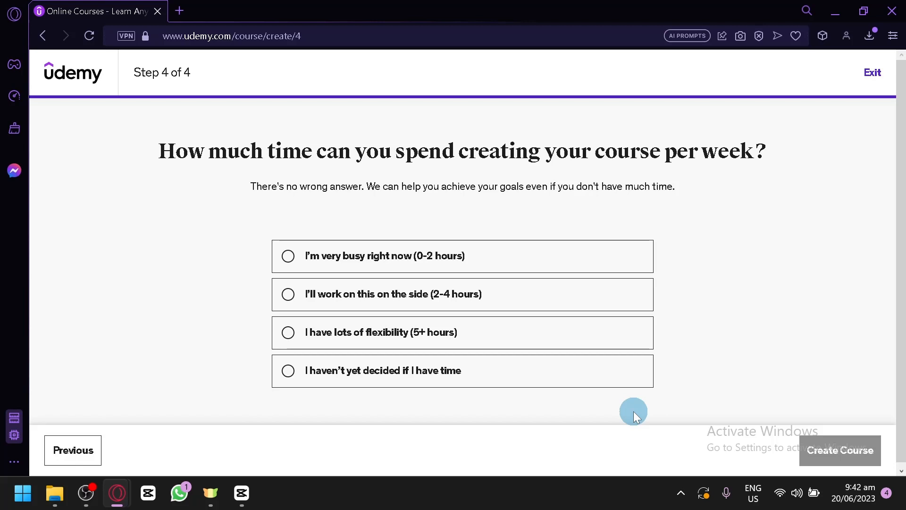
Choose "I'm very busy right now (0-2 hours)" as the weekly time commitment and create the course.
{"action": "left_click", "coordinate": [496, 253]}
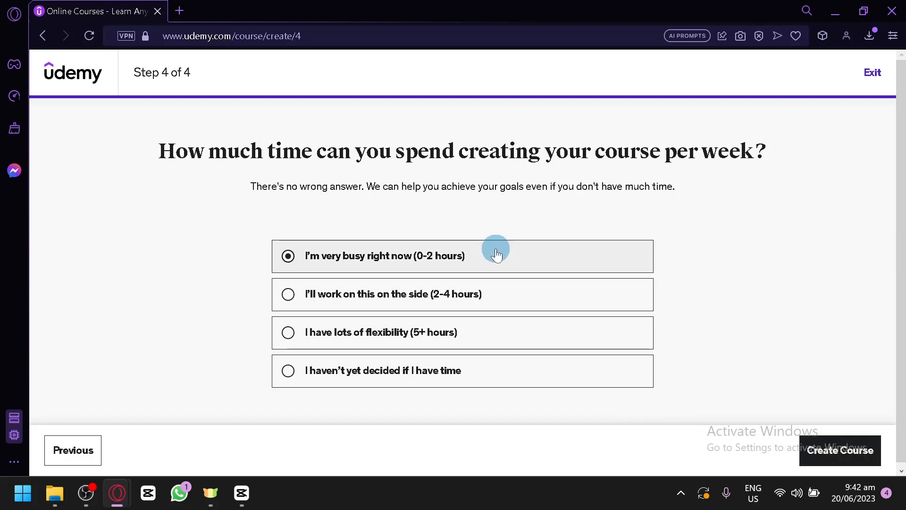
{"action": "left_click", "coordinate": [821, 449]}
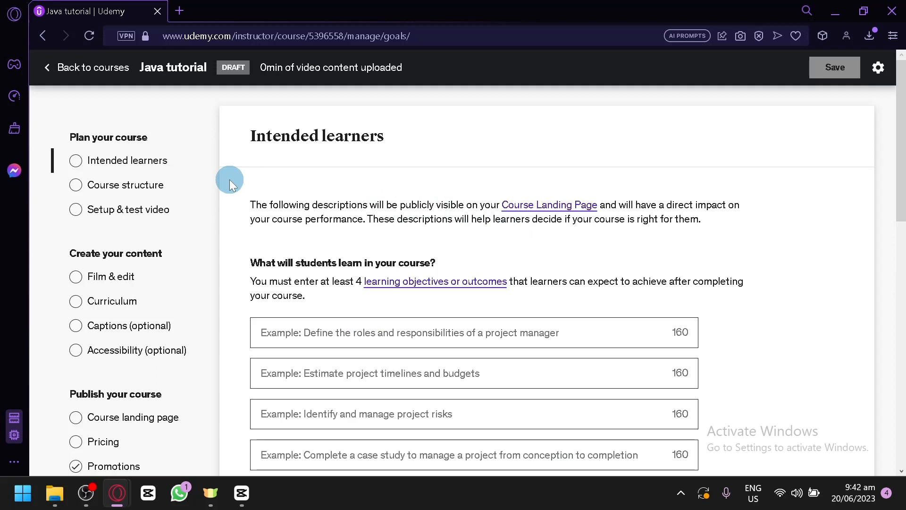
Look over the Intended learners, Course structure and Setup & test video pages and the course's list of remaining sections.
{"action": "scroll", "coordinate": [229, 181], "scroll_direction": "down", "scroll_amount": 5}
{"action": "scroll", "coordinate": [330, 313], "scroll_direction": "down", "scroll_amount": 5}
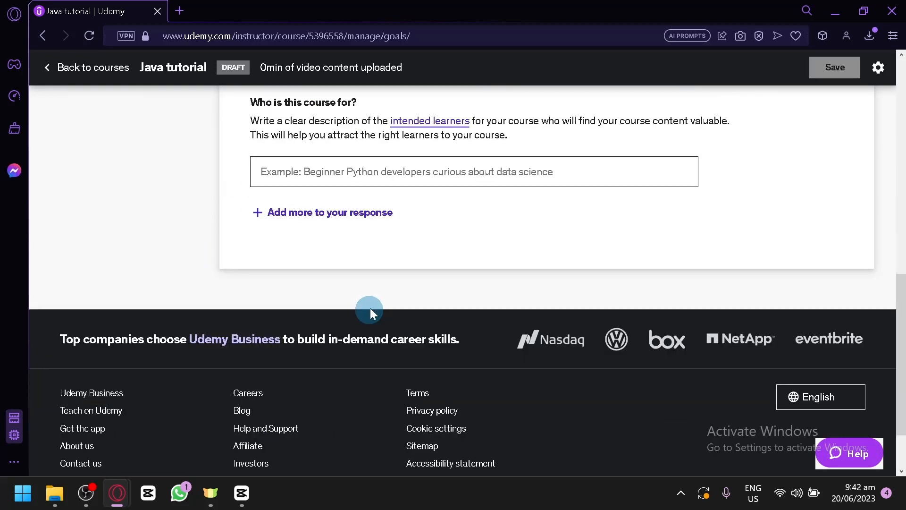
{"action": "scroll", "coordinate": [370, 307], "scroll_direction": "up", "scroll_amount": 10}
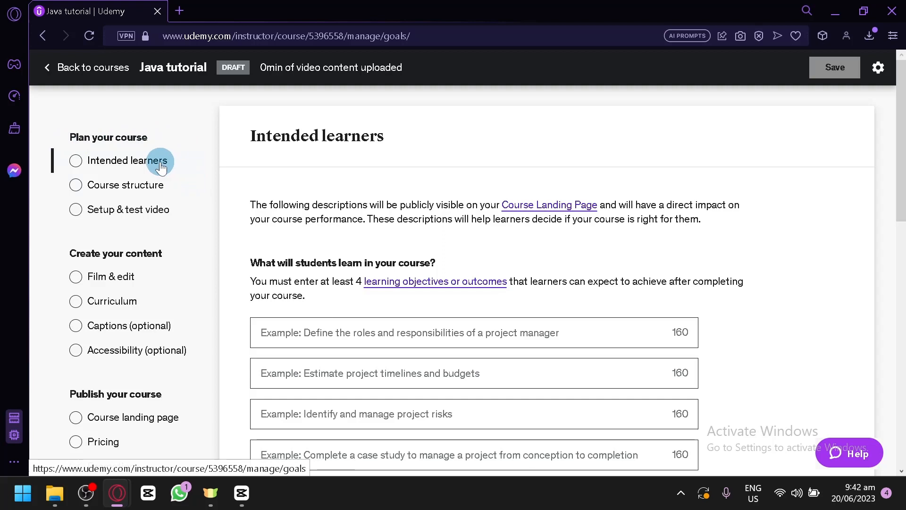
{"action": "left_click", "coordinate": [141, 195]}
{"action": "left_click", "coordinate": [158, 212]}
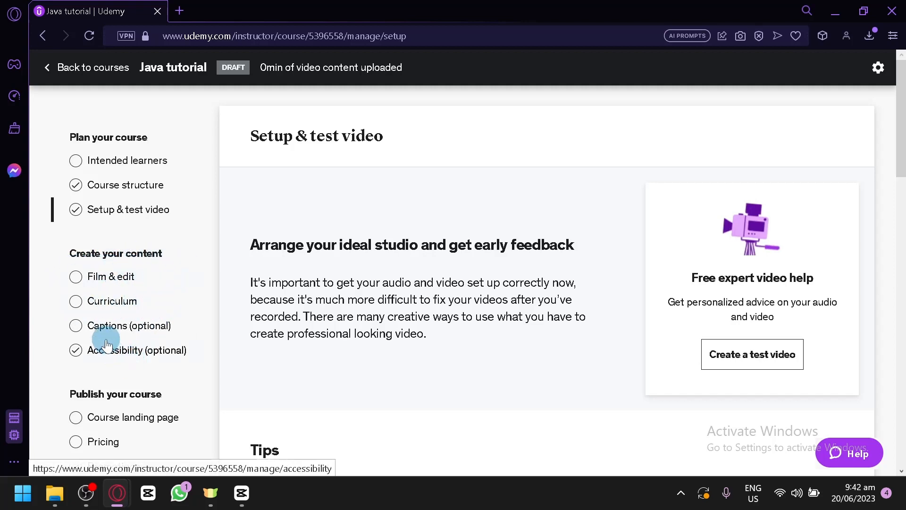
{"action": "scroll", "coordinate": [103, 351], "scroll_direction": "down", "scroll_amount": 2}
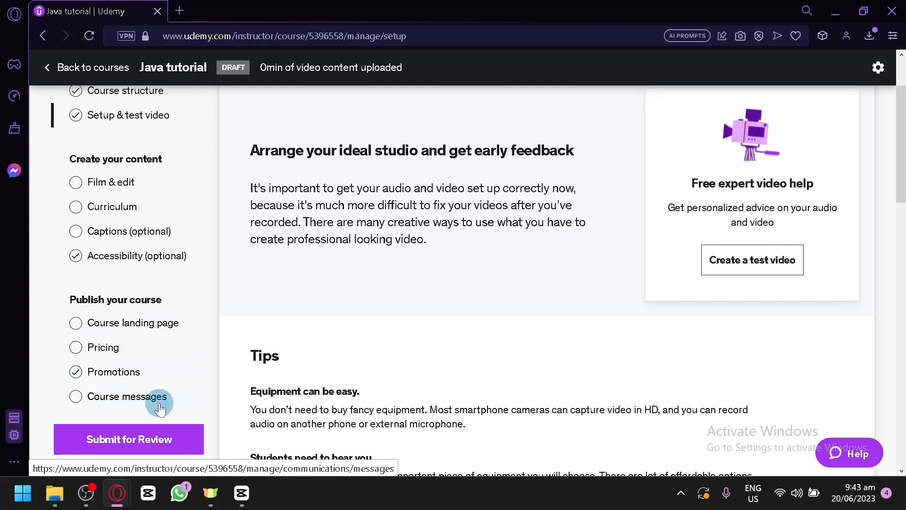
{"action": "scroll", "coordinate": [181, 368], "scroll_direction": "up", "scroll_amount": 3}
Reopen the Intended learners page and examine its questions on learning objectives, prerequisites and target audience.
{"action": "left_click", "coordinate": [132, 159]}
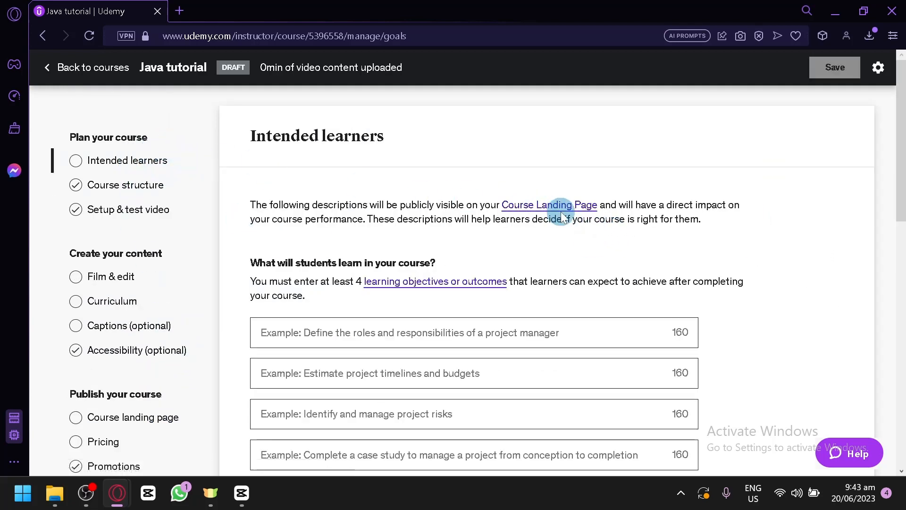
{"action": "scroll", "coordinate": [562, 216], "scroll_direction": "down", "scroll_amount": 2}
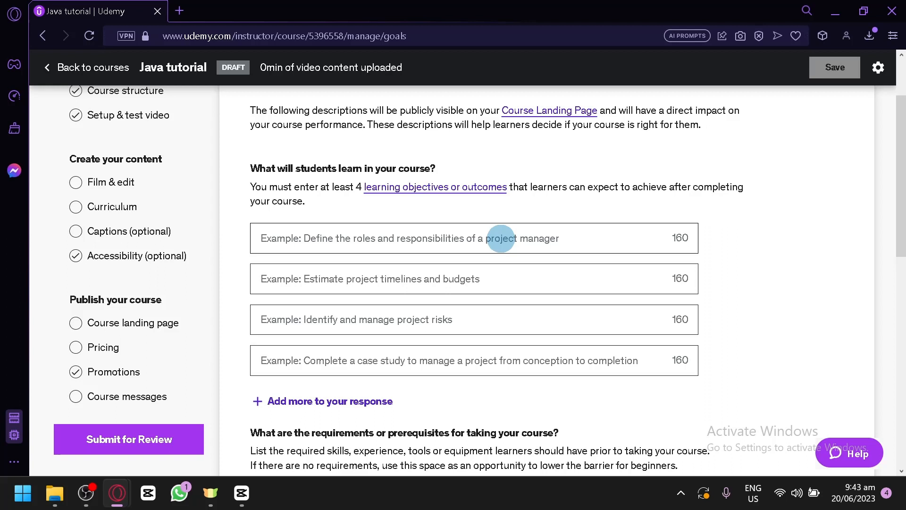
{"action": "scroll", "coordinate": [324, 169], "scroll_direction": "down", "scroll_amount": 2}
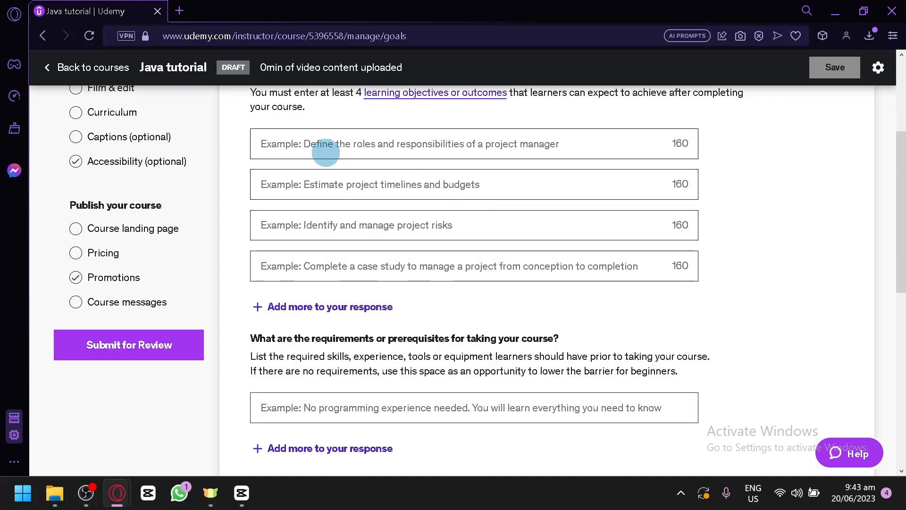
{"action": "scroll", "coordinate": [308, 170], "scroll_direction": "up", "scroll_amount": 4}
{"action": "scroll", "coordinate": [313, 163], "scroll_direction": "down", "scroll_amount": 3}
{"action": "scroll", "coordinate": [405, 206], "scroll_direction": "up", "scroll_amount": 3}
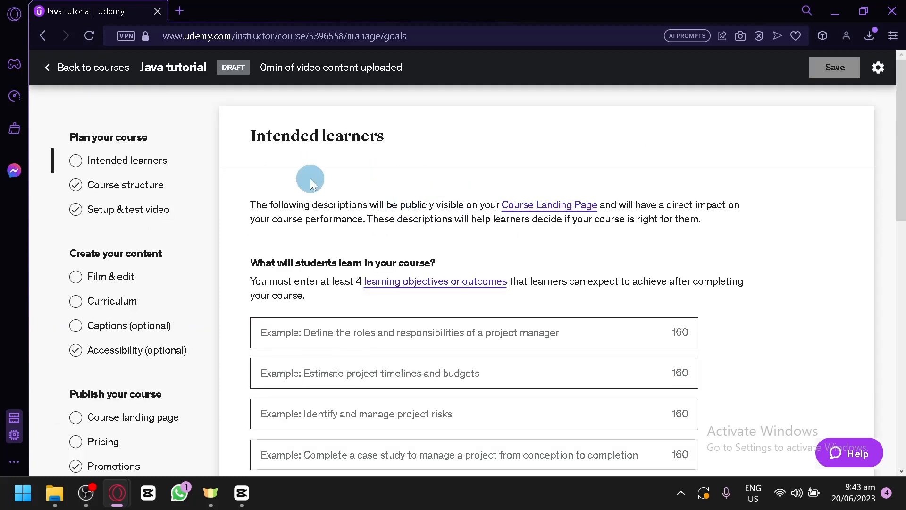
{"action": "scroll", "coordinate": [524, 224], "scroll_direction": "down", "scroll_amount": 6}
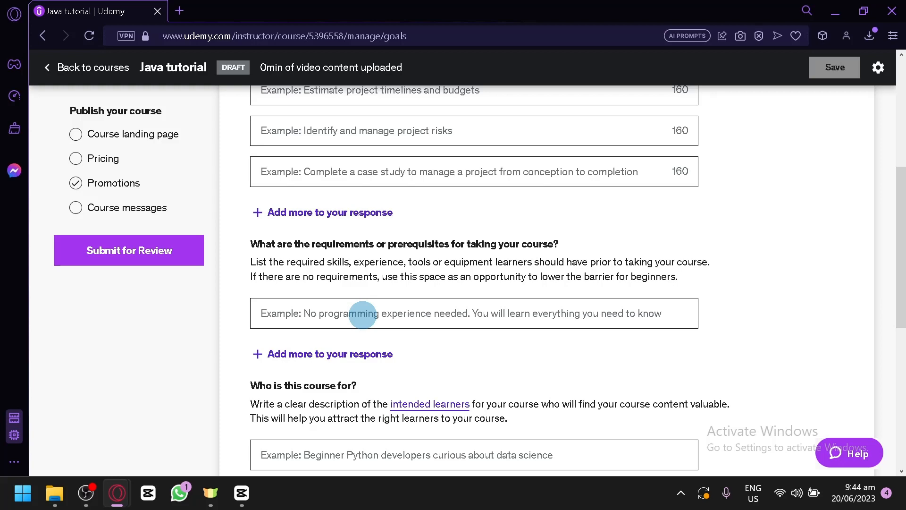
{"action": "scroll", "coordinate": [378, 328], "scroll_direction": "down", "scroll_amount": 2}
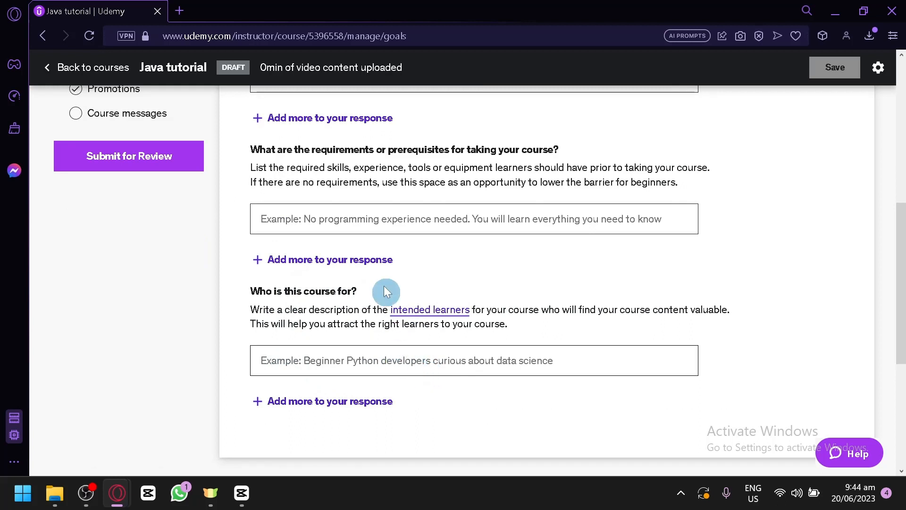
{"action": "scroll", "coordinate": [385, 290], "scroll_direction": "down", "scroll_amount": 2}
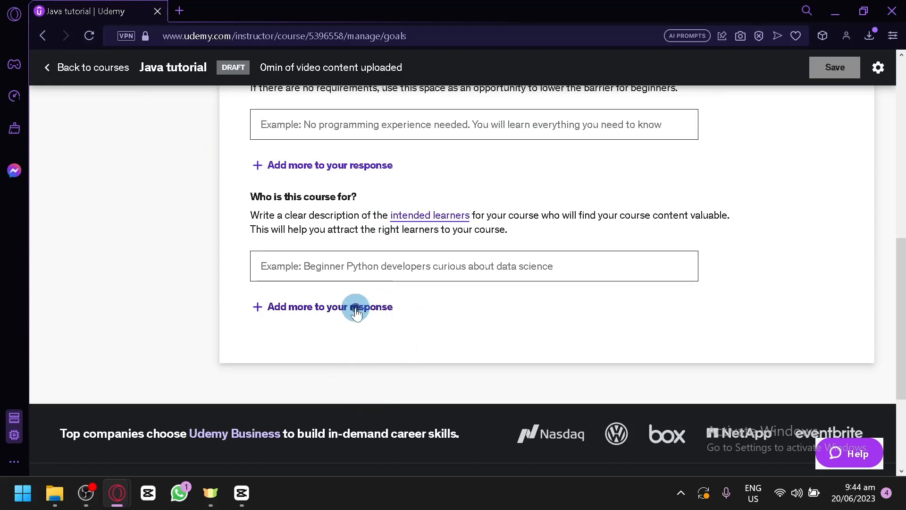
Open the Course structure page and read its tips, requirements and resources, finishing on the Setup & test video page.
{"action": "scroll", "coordinate": [312, 251], "scroll_direction": "up", "scroll_amount": 10}
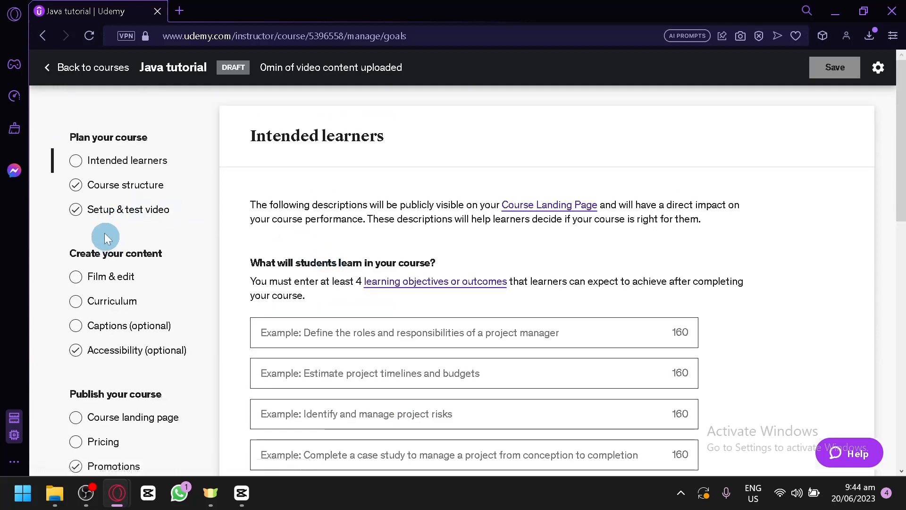
{"action": "left_click", "coordinate": [108, 184]}
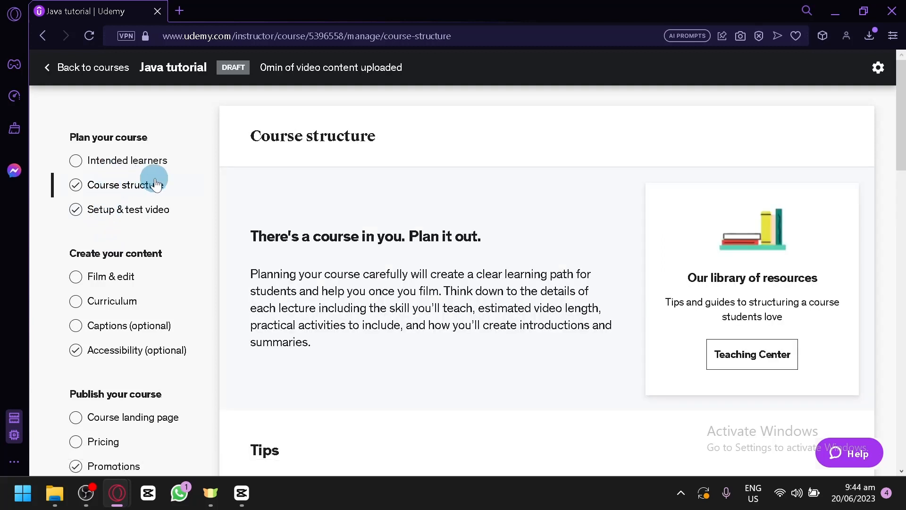
{"action": "scroll", "coordinate": [463, 257], "scroll_direction": "down", "scroll_amount": 4}
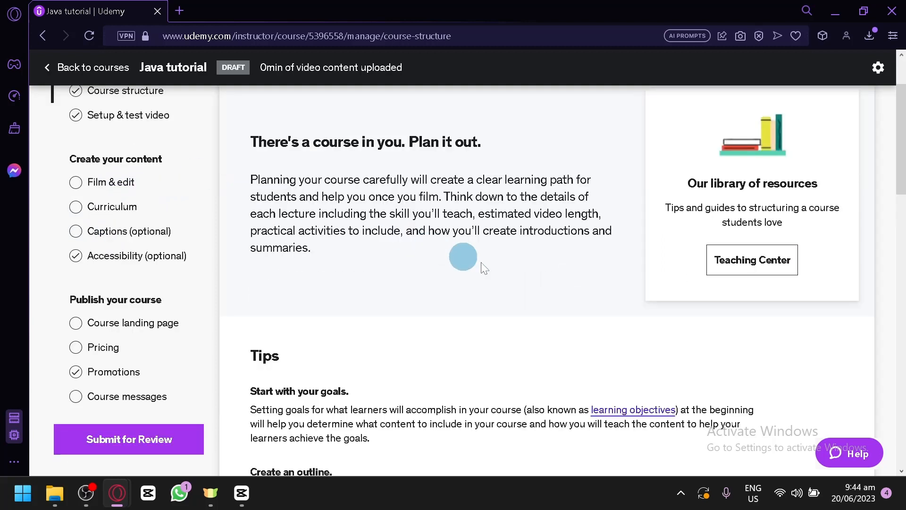
{"action": "scroll", "coordinate": [538, 287], "scroll_direction": "up", "scroll_amount": 4}
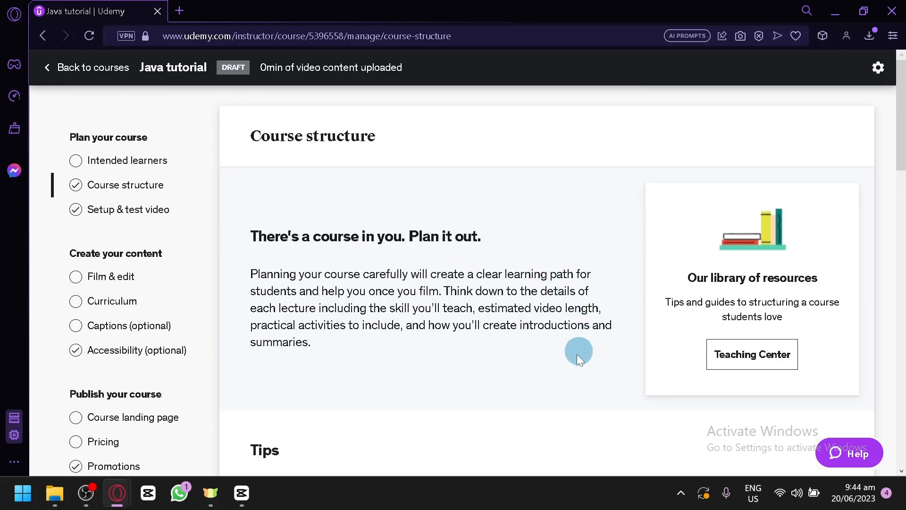
{"action": "scroll", "coordinate": [426, 361], "scroll_direction": "down", "scroll_amount": 13}
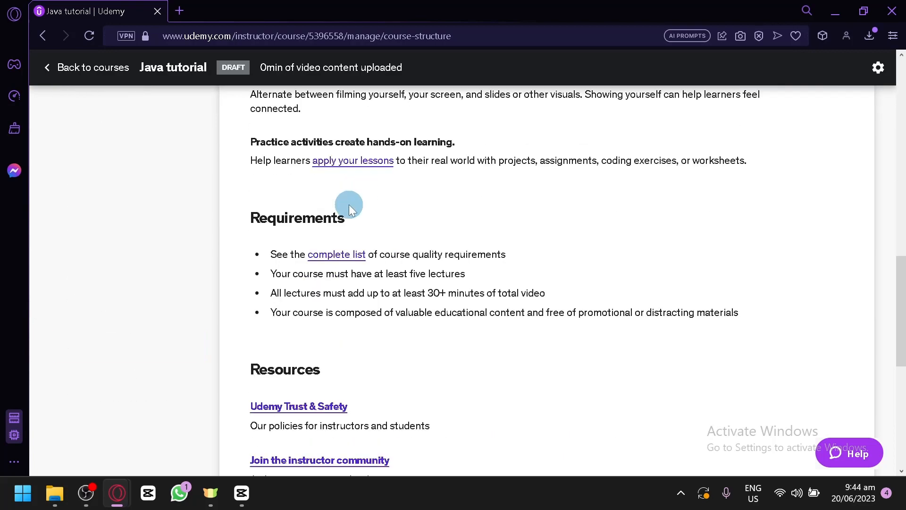
{"action": "scroll", "coordinate": [396, 180], "scroll_direction": "down", "scroll_amount": 4}
{"action": "scroll", "coordinate": [571, 326], "scroll_direction": "up", "scroll_amount": 12}
{"action": "scroll", "coordinate": [571, 327], "scroll_direction": "up", "scroll_amount": 8}
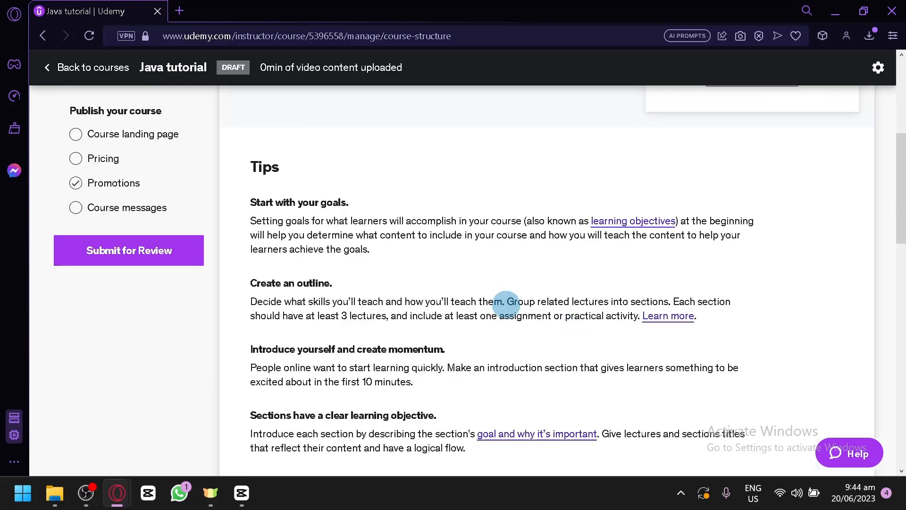
{"action": "left_click", "coordinate": [115, 217]}
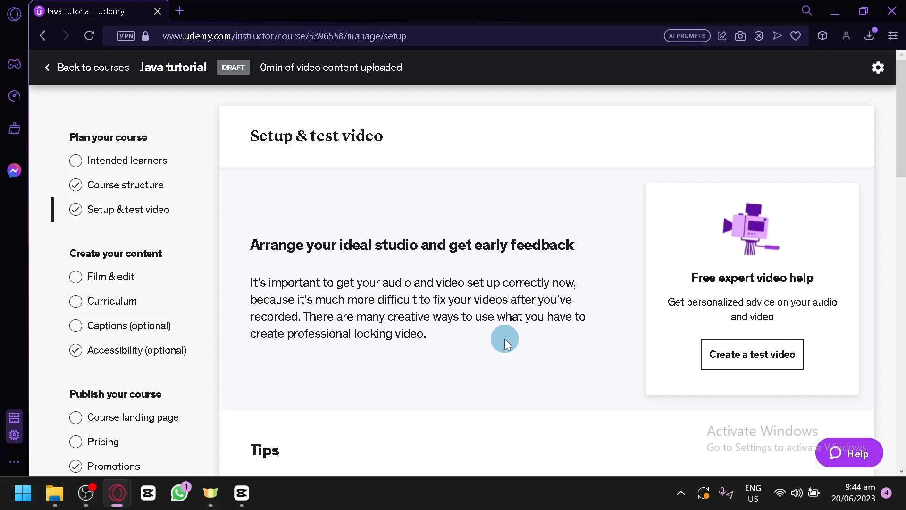
Open the Film & edit page and examine its filming tips, video and audio requirements and resources.
{"action": "left_click", "coordinate": [112, 277]}
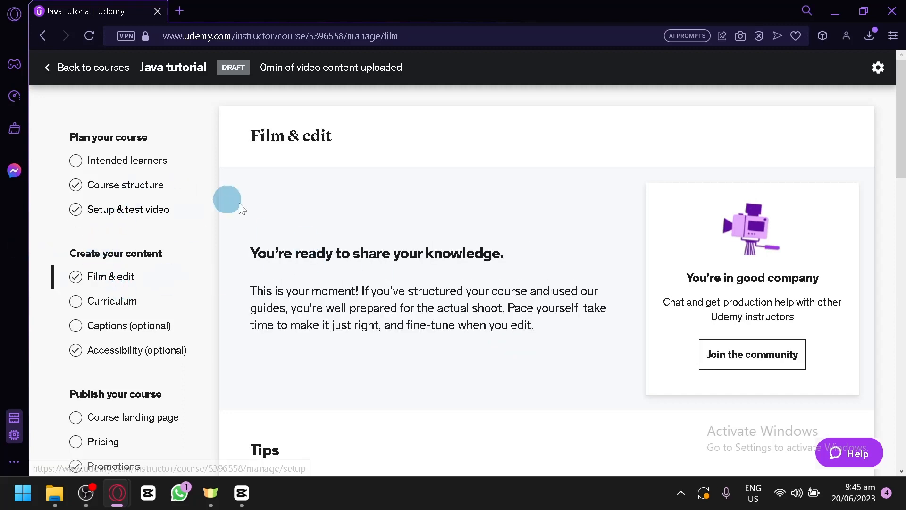
{"action": "scroll", "coordinate": [568, 253], "scroll_direction": "down", "scroll_amount": 8}
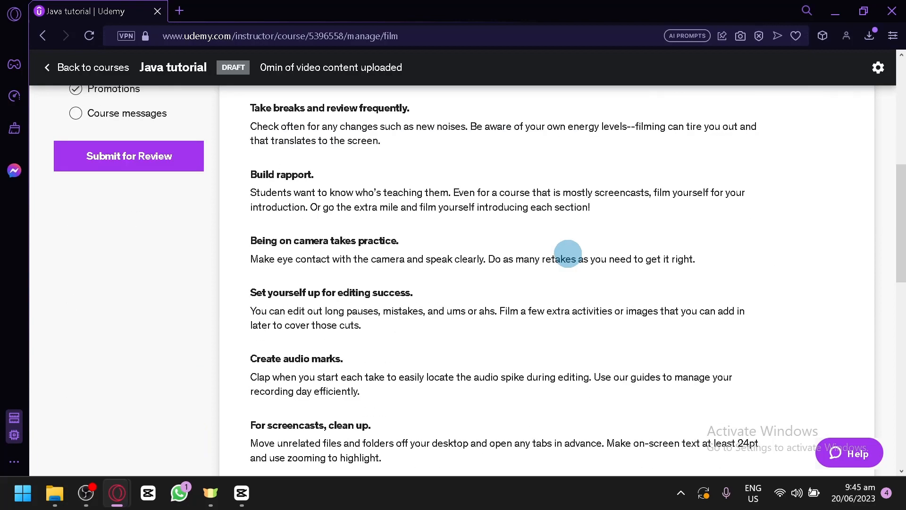
{"action": "scroll", "coordinate": [555, 239], "scroll_direction": "up", "scroll_amount": 8}
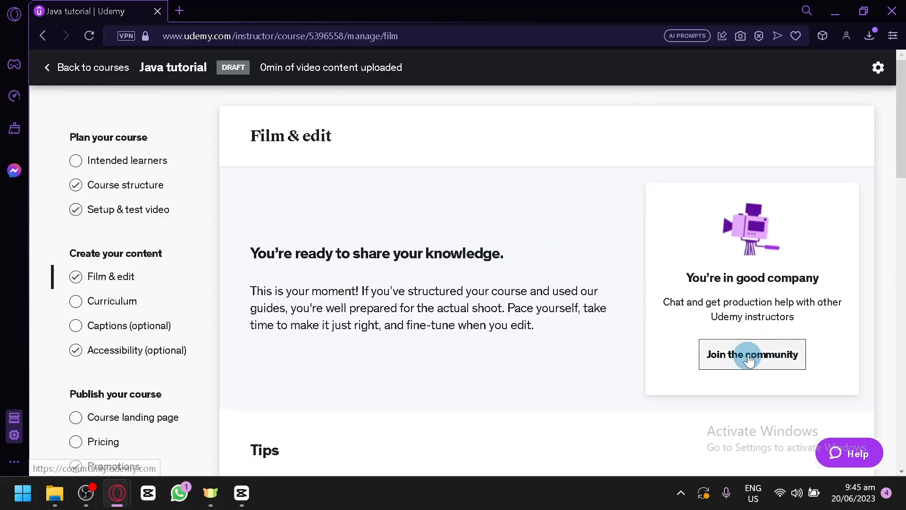
{"action": "scroll", "coordinate": [724, 348], "scroll_direction": "down", "scroll_amount": 15}
{"action": "scroll", "coordinate": [698, 331], "scroll_direction": "up", "scroll_amount": 15}
{"action": "scroll", "coordinate": [348, 227], "scroll_direction": "down", "scroll_amount": 8}
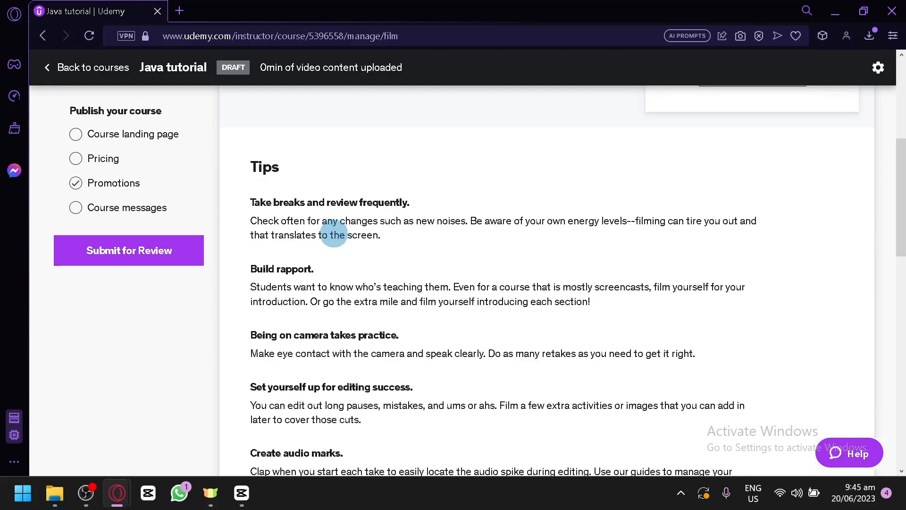
{"action": "scroll", "coordinate": [269, 179], "scroll_direction": "down", "scroll_amount": 6}
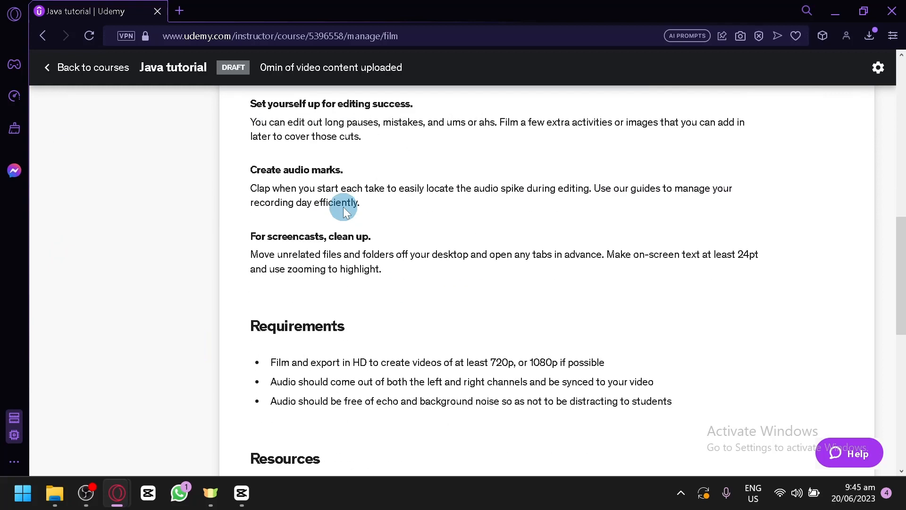
{"action": "scroll", "coordinate": [266, 315], "scroll_direction": "down", "scroll_amount": 2}
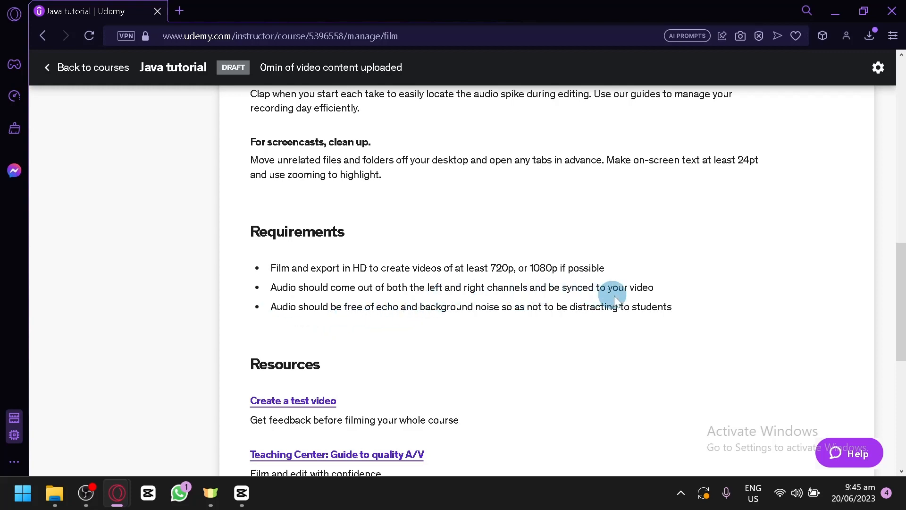
{"action": "scroll", "coordinate": [676, 315], "scroll_direction": "up", "scroll_amount": 10}
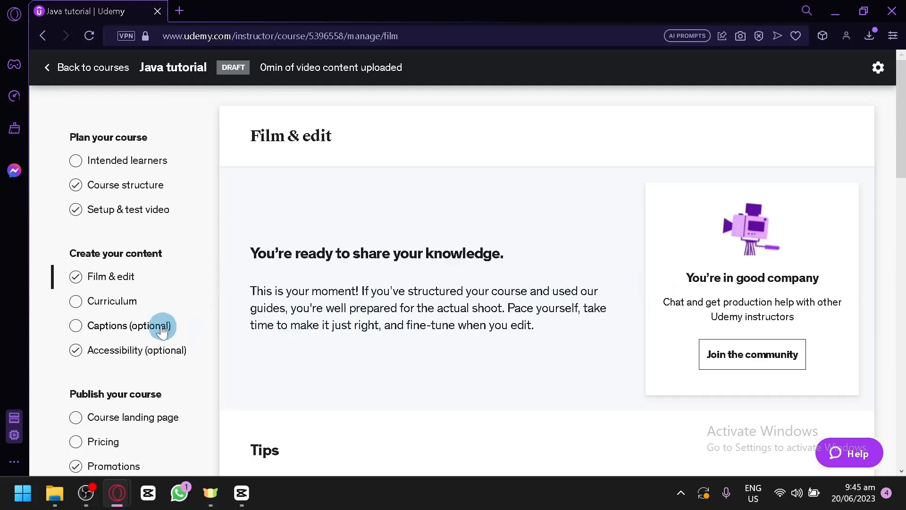
Open the Curriculum page and show the available curriculum item types and the content types for the Introduction lecture.
{"action": "left_click", "coordinate": [124, 302]}
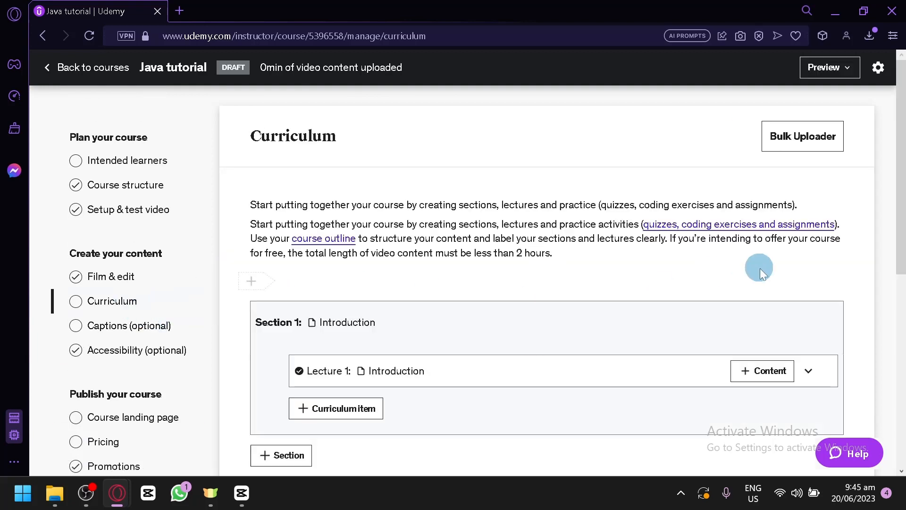
{"action": "scroll", "coordinate": [397, 334], "scroll_direction": "down", "scroll_amount": 5}
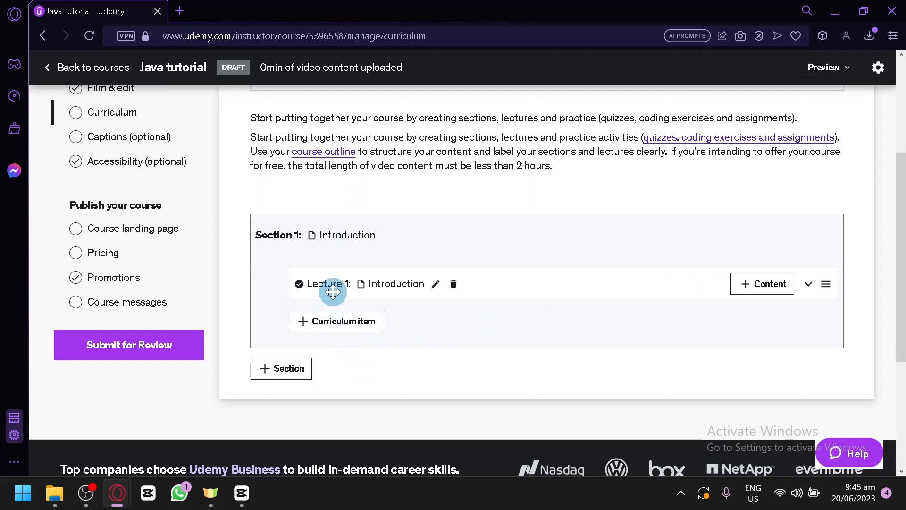
{"action": "left_click", "coordinate": [344, 325]}
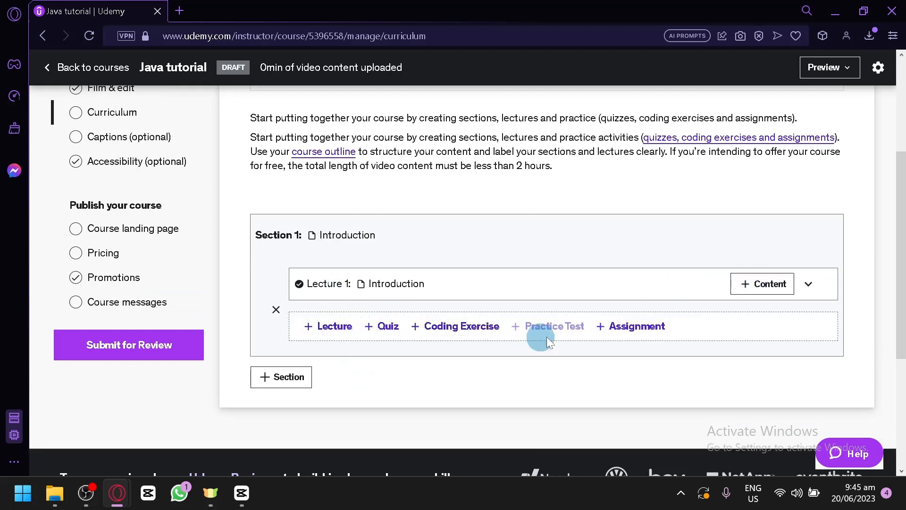
{"action": "left_click", "coordinate": [777, 284]}
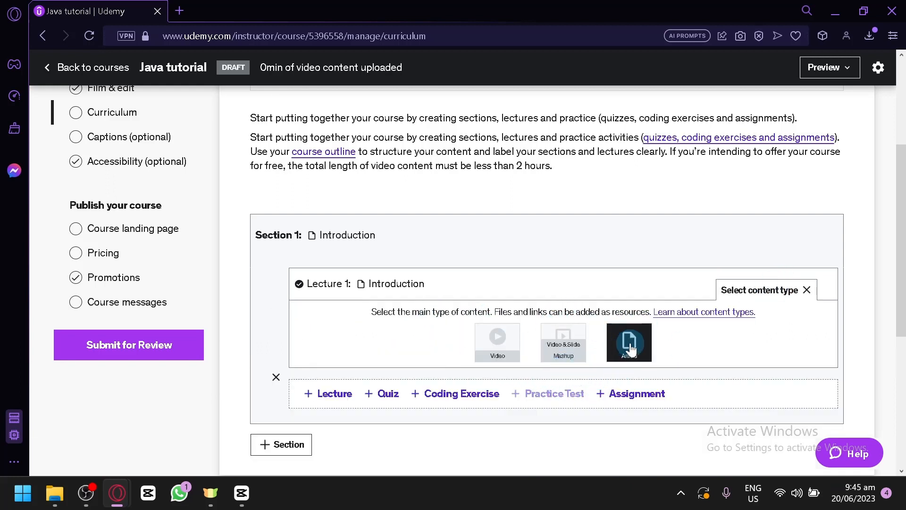
{"action": "scroll", "coordinate": [526, 273], "scroll_direction": "up", "scroll_amount": 2}
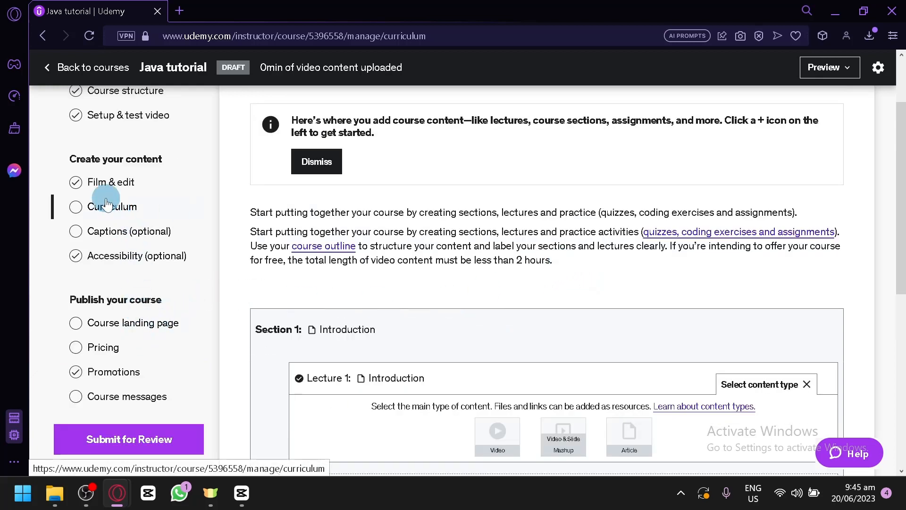
Open the Captions page and look over its caption instructions and the course sections still to cover.
{"action": "left_click", "coordinate": [132, 236]}
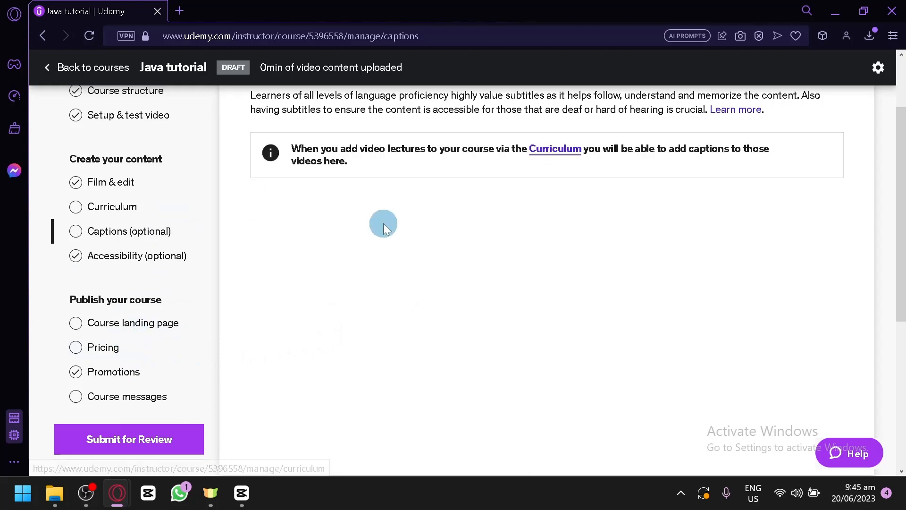
{"action": "scroll", "coordinate": [166, 282], "scroll_direction": "up", "scroll_amount": 2}
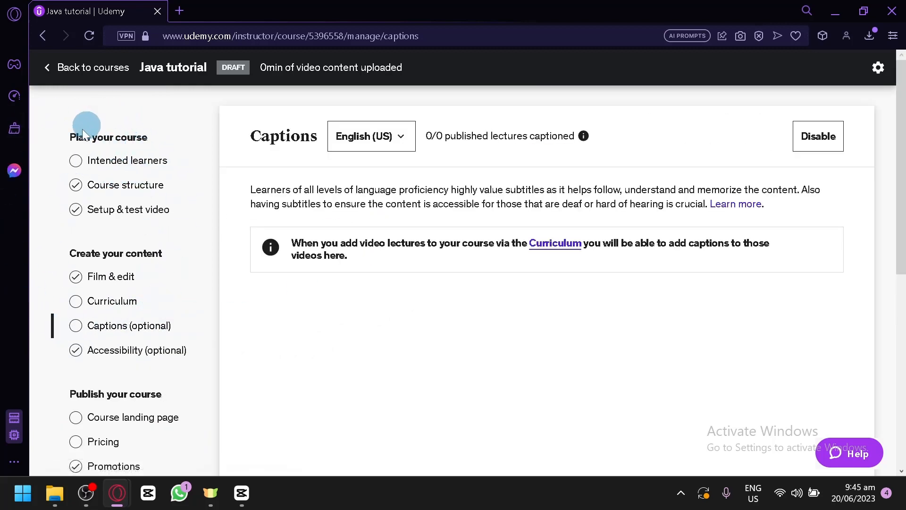
{"action": "scroll", "coordinate": [117, 324], "scroll_direction": "down", "scroll_amount": 2}
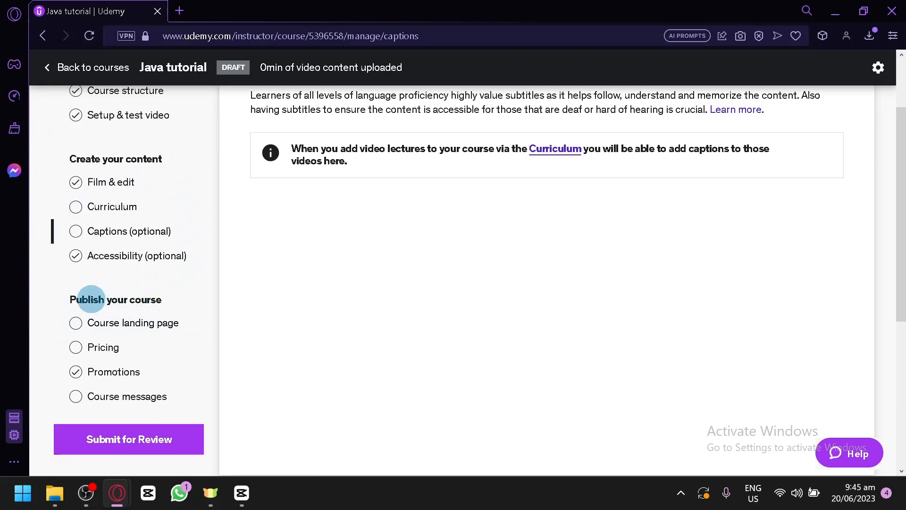
Open the Course landing page and examine its course title, subtitle and description fields.
{"action": "left_click", "coordinate": [124, 325]}
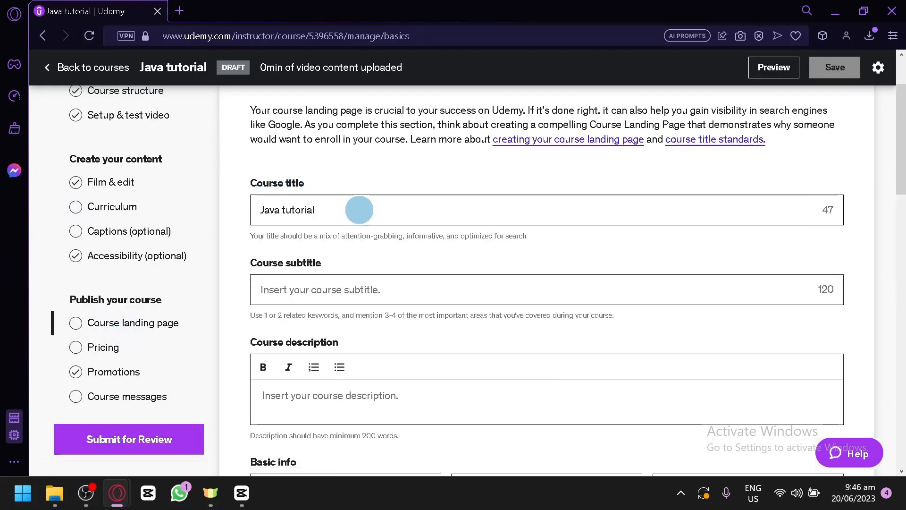
{"action": "left_click_drag", "start_coordinate": [356, 208], "coordinate": [211, 200]}
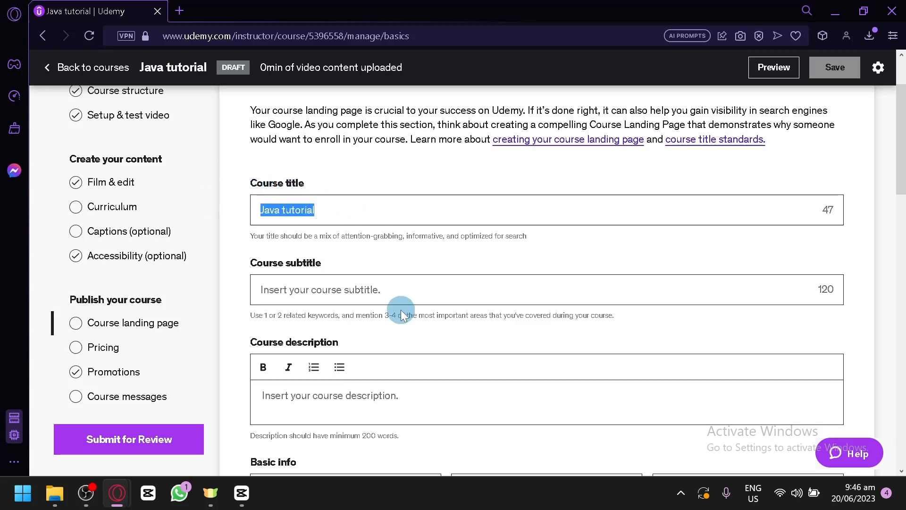
{"action": "left_click", "coordinate": [388, 291]}
{"action": "scroll", "coordinate": [331, 289], "scroll_direction": "down", "scroll_amount": 2}
{"action": "scroll", "coordinate": [326, 288], "scroll_direction": "down", "scroll_amount": 2}
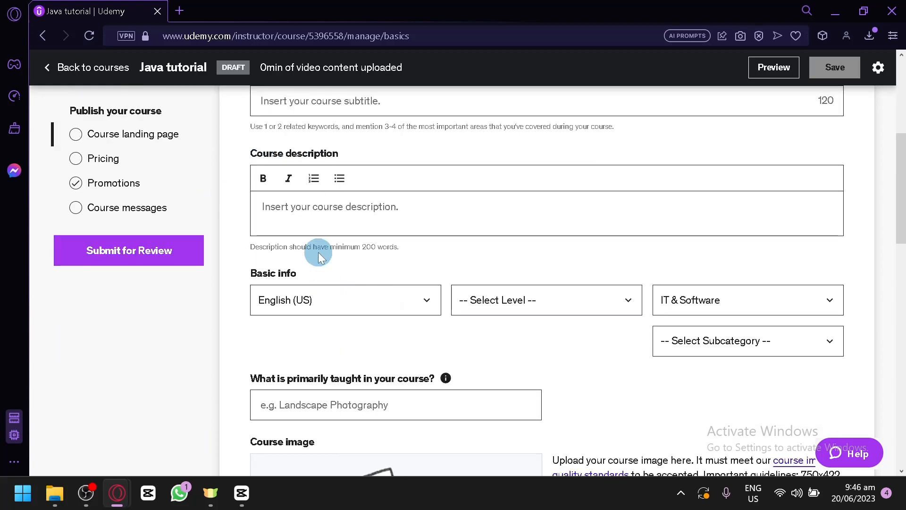
Examine the level and subcategory choices under Basic info and the field for what is primarily taught.
{"action": "scroll", "coordinate": [425, 213], "scroll_direction": "down", "scroll_amount": 2}
{"action": "left_click", "coordinate": [521, 211]}
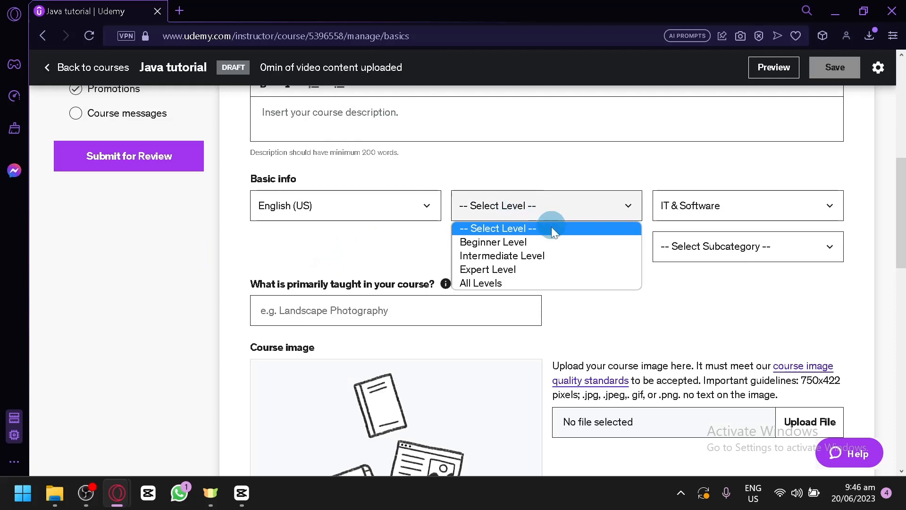
{"action": "left_click", "coordinate": [748, 259]}
{"action": "left_click", "coordinate": [747, 258]}
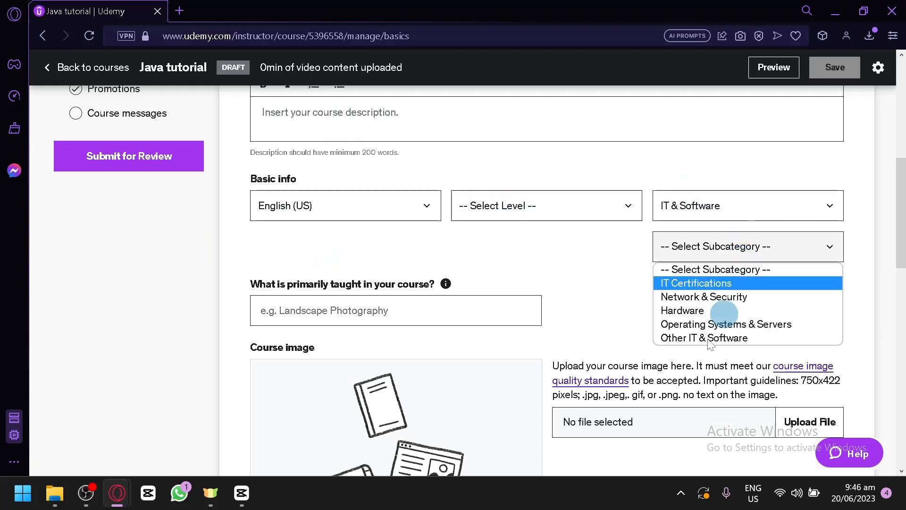
{"action": "left_click", "coordinate": [621, 267]}
{"action": "left_click", "coordinate": [466, 317]}
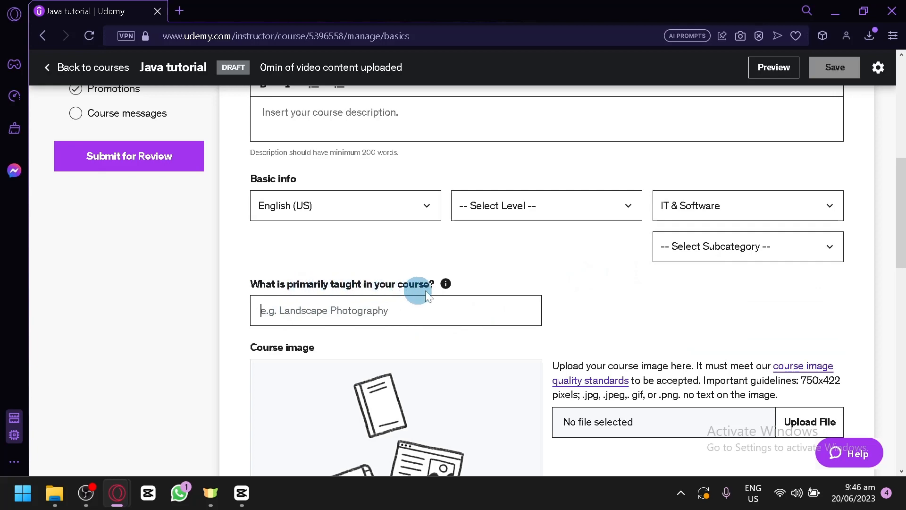
Review the course image, promotional video and instructor profile requirements on the landing page, then return to its upper fields.
{"action": "scroll", "coordinate": [429, 327], "scroll_direction": "down", "scroll_amount": 4}
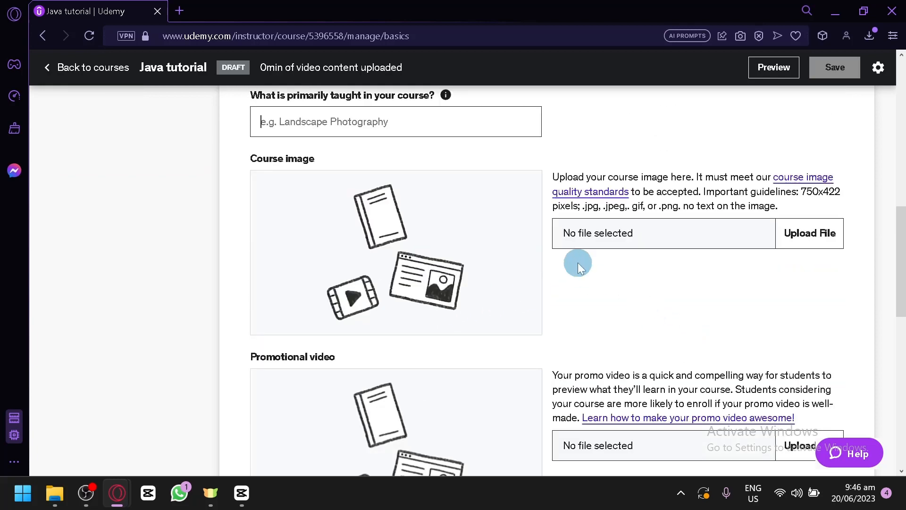
{"action": "scroll", "coordinate": [374, 193], "scroll_direction": "down", "scroll_amount": 6}
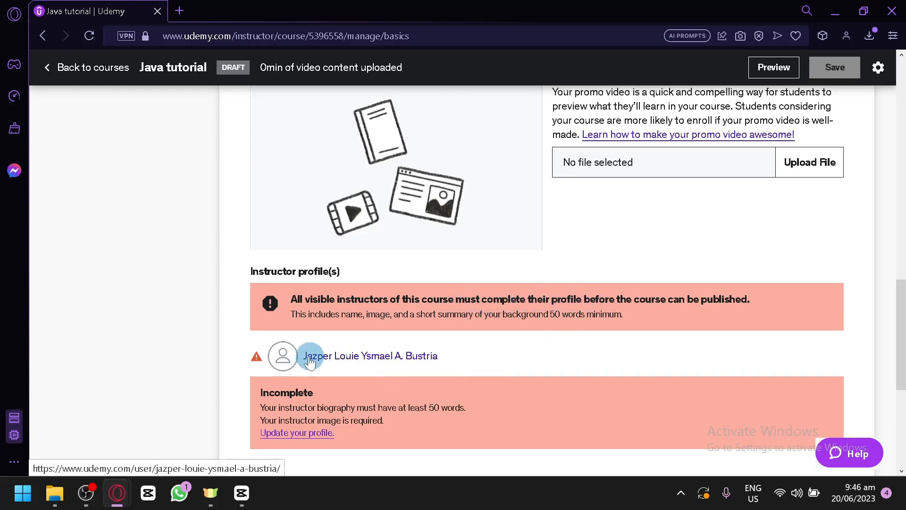
{"action": "scroll", "coordinate": [476, 361], "scroll_direction": "down", "scroll_amount": 4}
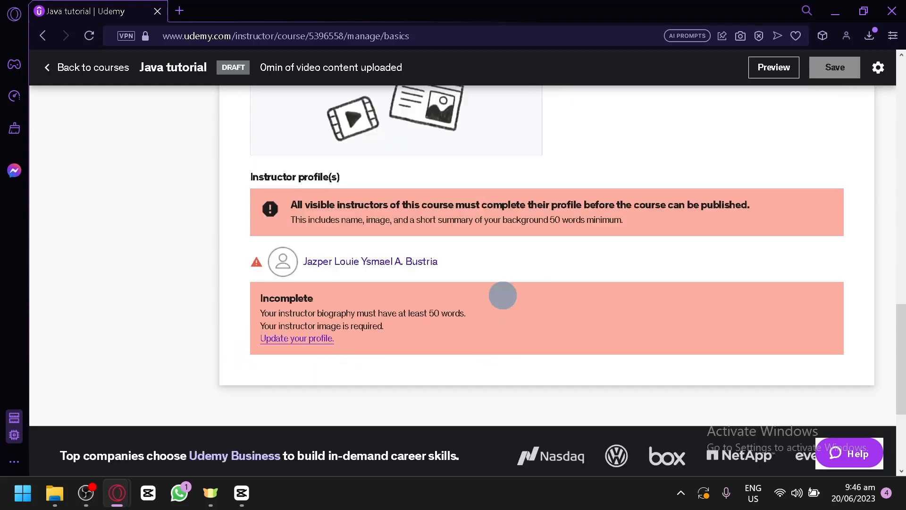
{"action": "scroll", "coordinate": [507, 374], "scroll_direction": "up", "scroll_amount": 6}
{"action": "scroll", "coordinate": [509, 366], "scroll_direction": "up", "scroll_amount": 10}
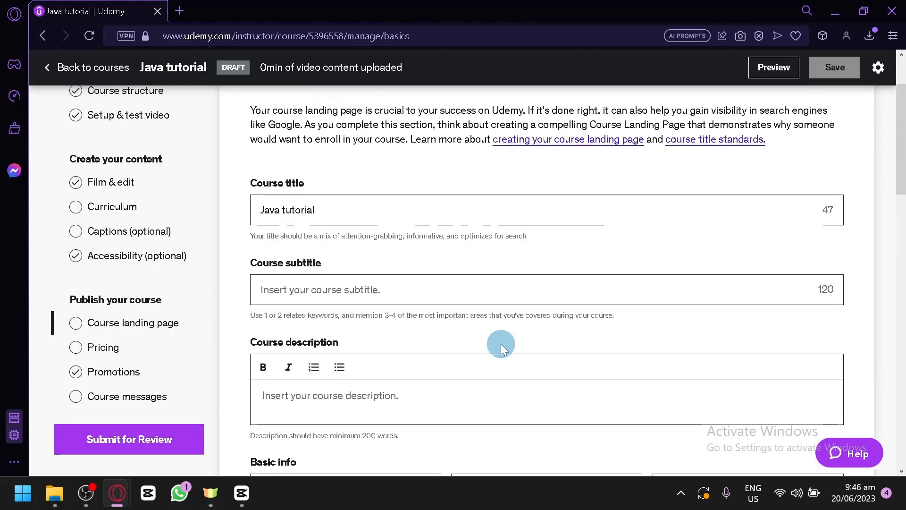
{"action": "scroll", "coordinate": [469, 330], "scroll_direction": "down", "scroll_amount": 2}
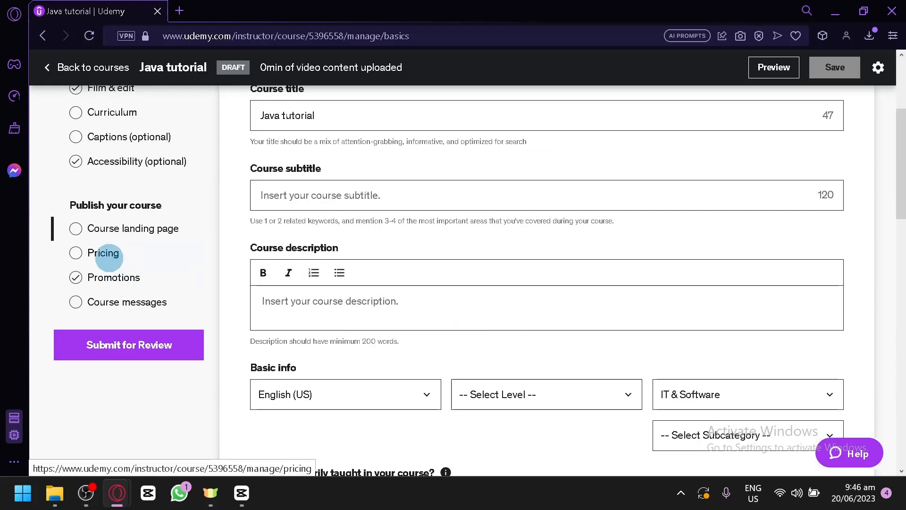
Open the Pricing page and examine the premium instructor notice and the course price tier settings.
{"action": "left_click", "coordinate": [109, 257]}
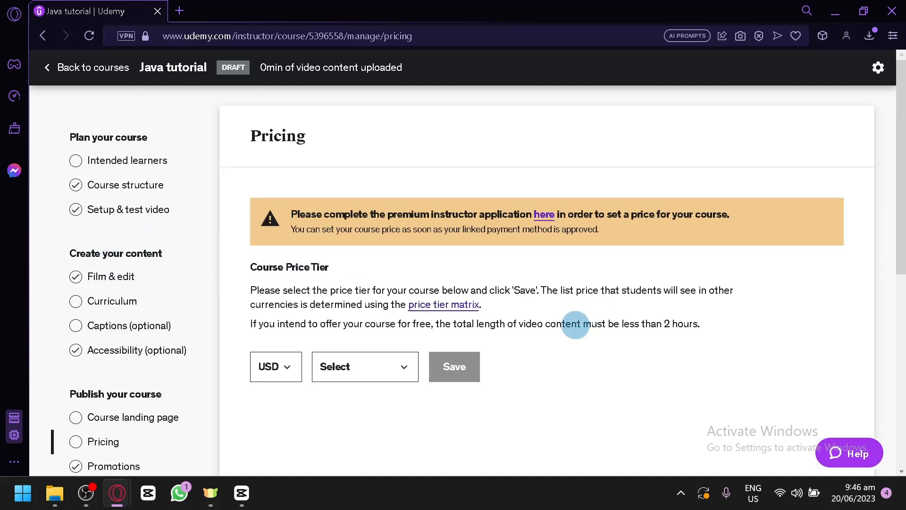
{"action": "scroll", "coordinate": [577, 324], "scroll_direction": "down", "scroll_amount": 2}
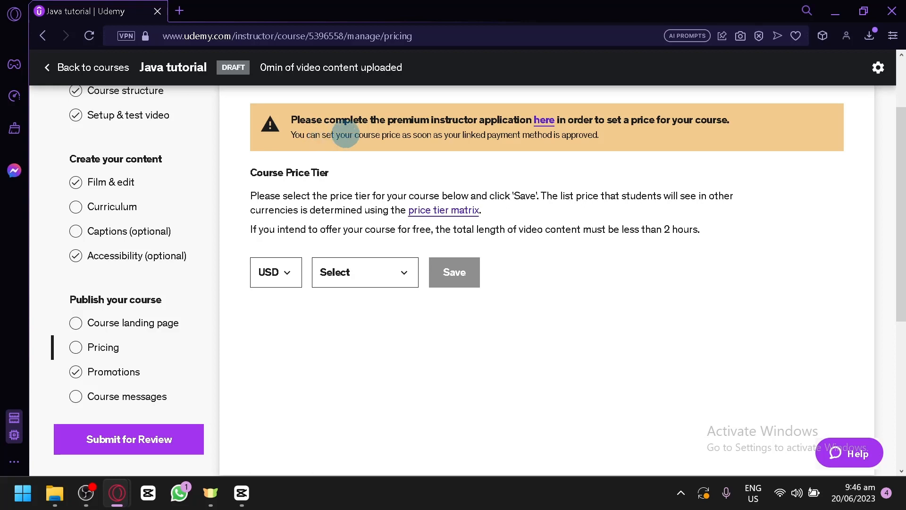
Look through the available course price tiers and set the price tier to Free.
{"action": "scroll", "coordinate": [344, 131], "scroll_direction": "up", "scroll_amount": 2}
{"action": "scroll", "coordinate": [425, 354], "scroll_direction": "down", "scroll_amount": 2}
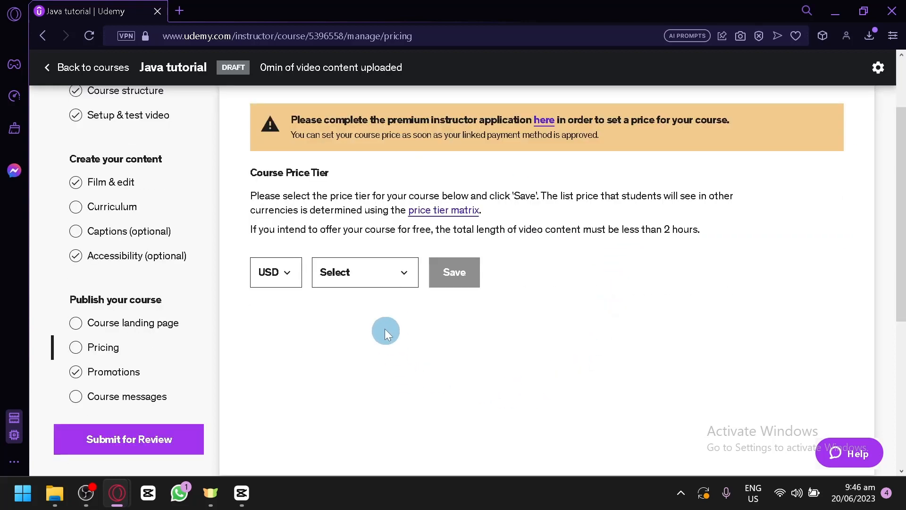
{"action": "left_click", "coordinate": [364, 272]}
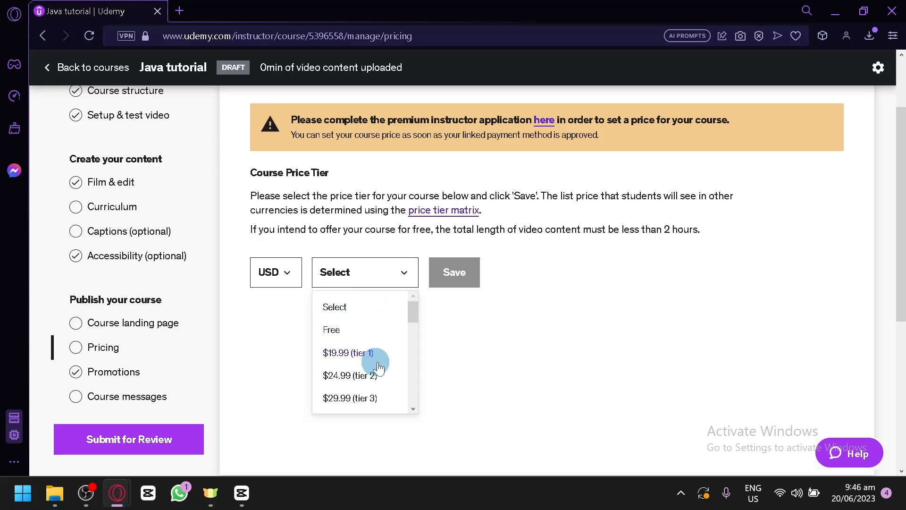
{"action": "scroll", "coordinate": [379, 377], "scroll_direction": "down", "scroll_amount": 7}
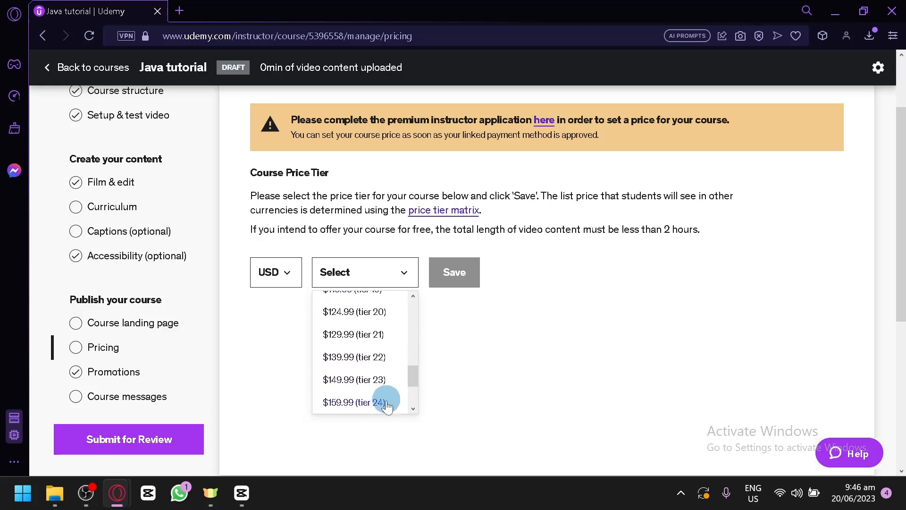
{"action": "scroll", "coordinate": [386, 401], "scroll_direction": "down", "scroll_amount": 8}
{"action": "scroll", "coordinate": [380, 382], "scroll_direction": "up", "scroll_amount": 4}
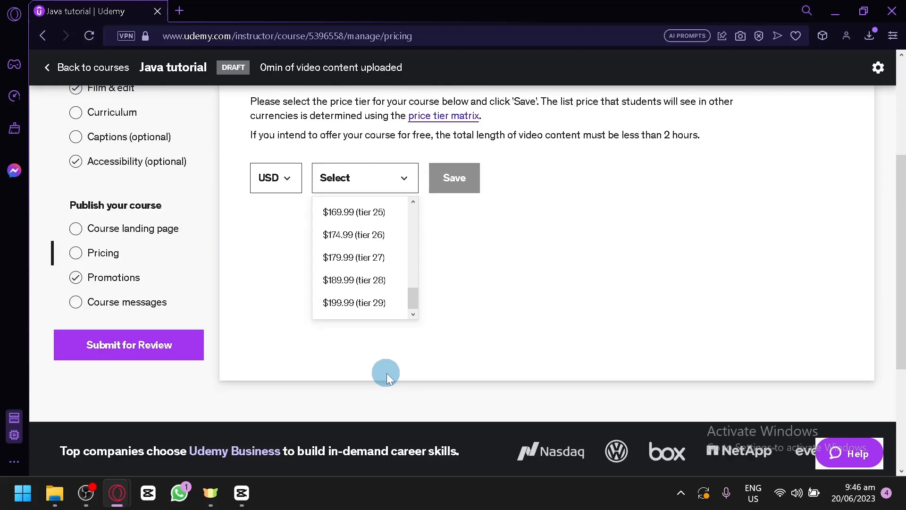
{"action": "scroll", "coordinate": [437, 340], "scroll_direction": "up", "scroll_amount": 2}
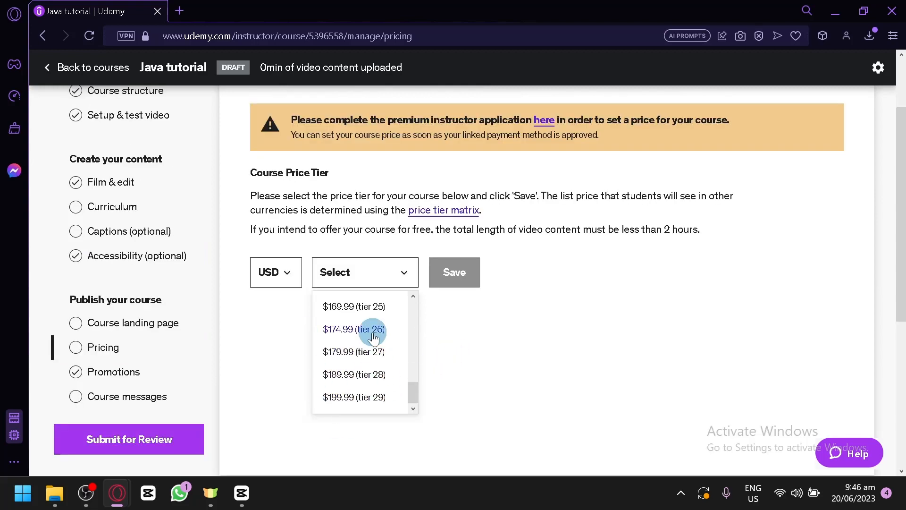
{"action": "scroll", "coordinate": [375, 330], "scroll_direction": "up", "scroll_amount": 12}
{"action": "left_click", "coordinate": [352, 330]}
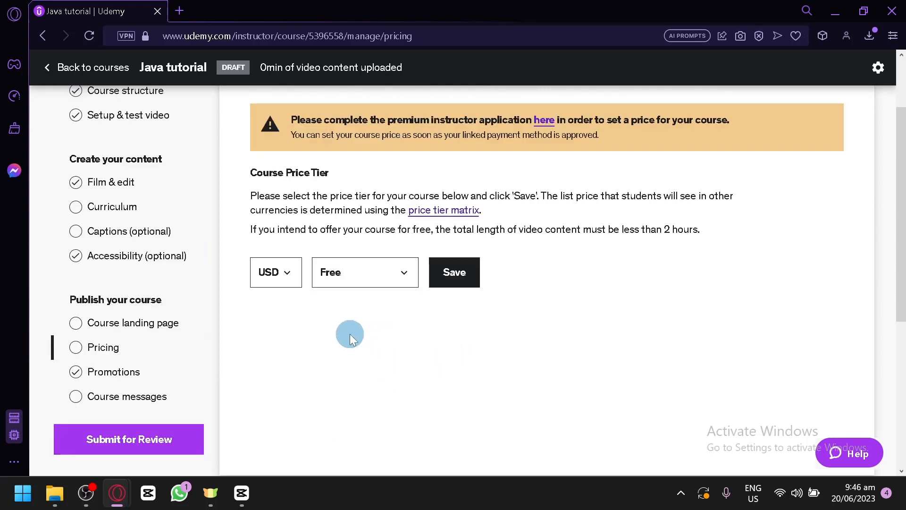
Check the available currencies, keep USD, and save the course pricing.
{"action": "left_click", "coordinate": [281, 285]}
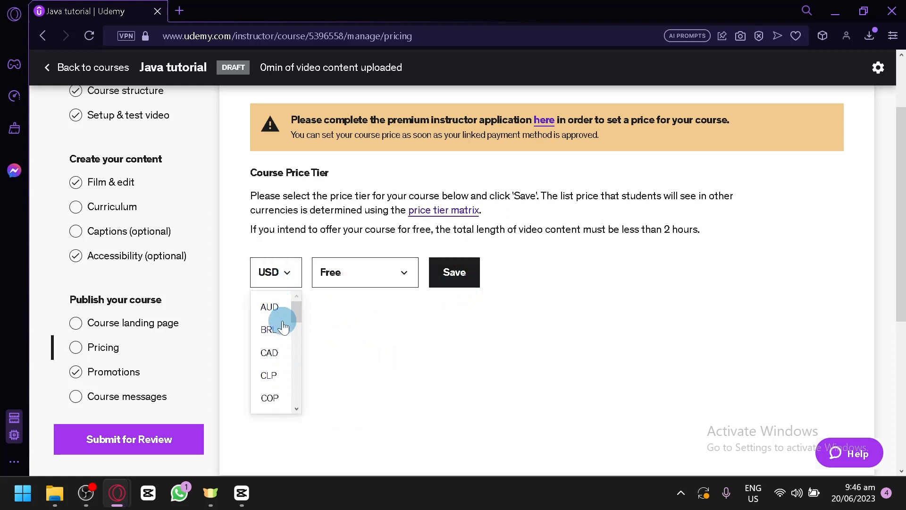
{"action": "scroll", "coordinate": [283, 321], "scroll_direction": "down", "scroll_amount": 5}
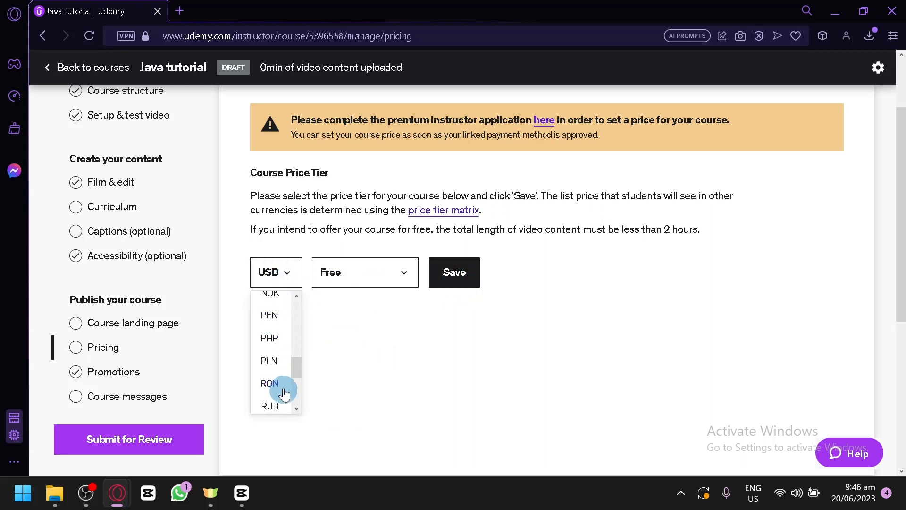
{"action": "left_click", "coordinate": [418, 306]}
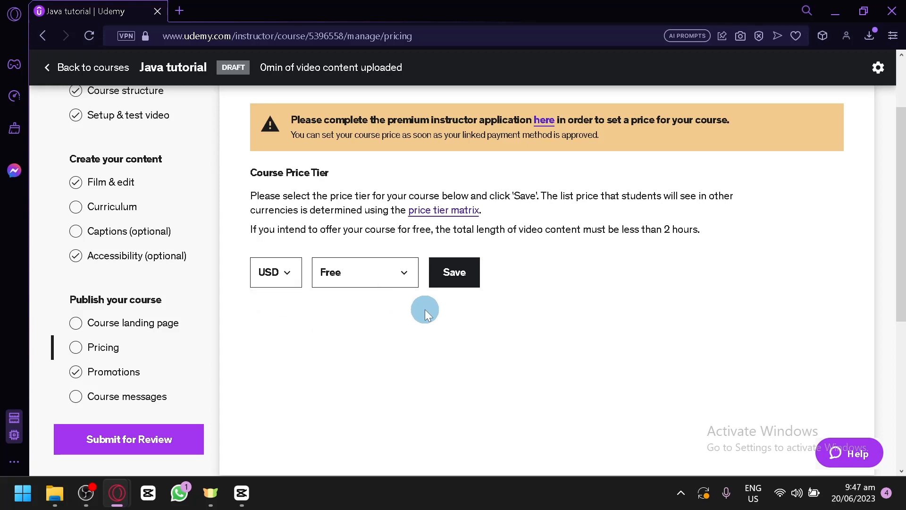
{"action": "left_click", "coordinate": [454, 283]}
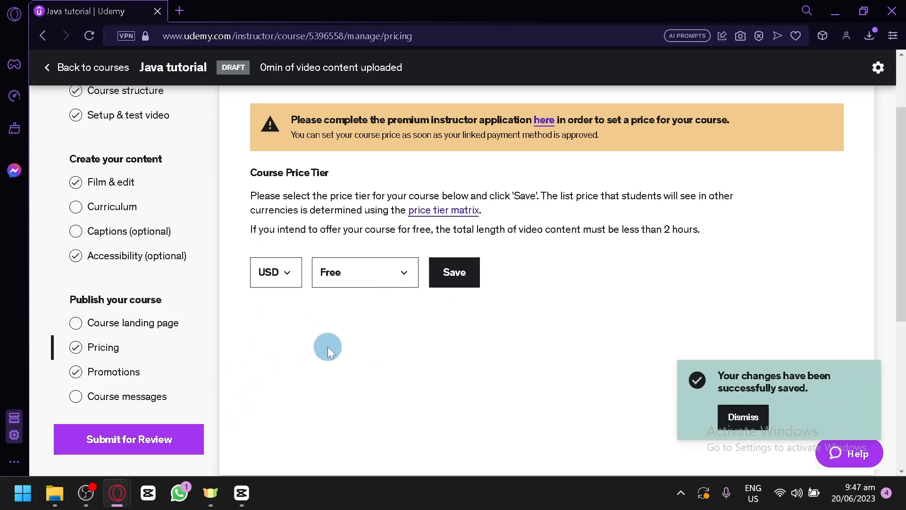
Review the checklist of planning, content creation and publishing sections leading up to submitting the course for review.
{"action": "scroll", "coordinate": [328, 352], "scroll_direction": "up", "scroll_amount": 2}
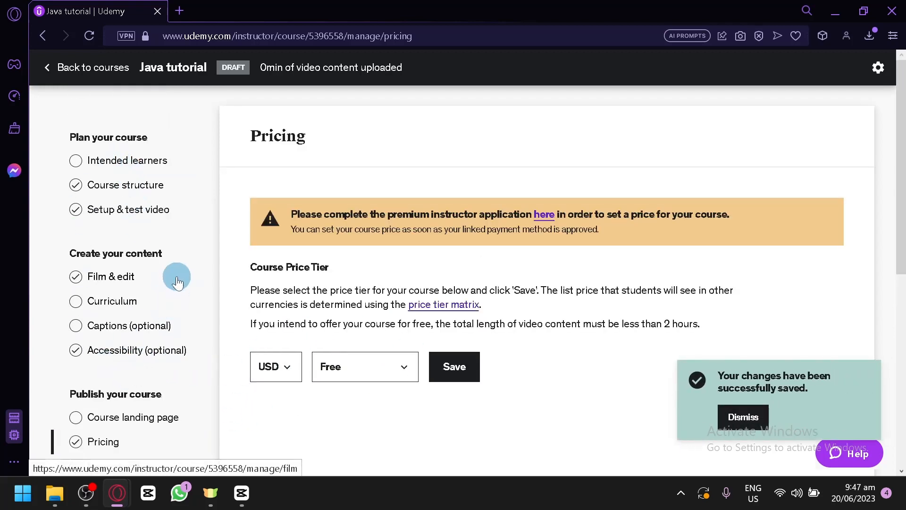
{"action": "scroll", "coordinate": [222, 162], "scroll_direction": "down", "scroll_amount": 4}
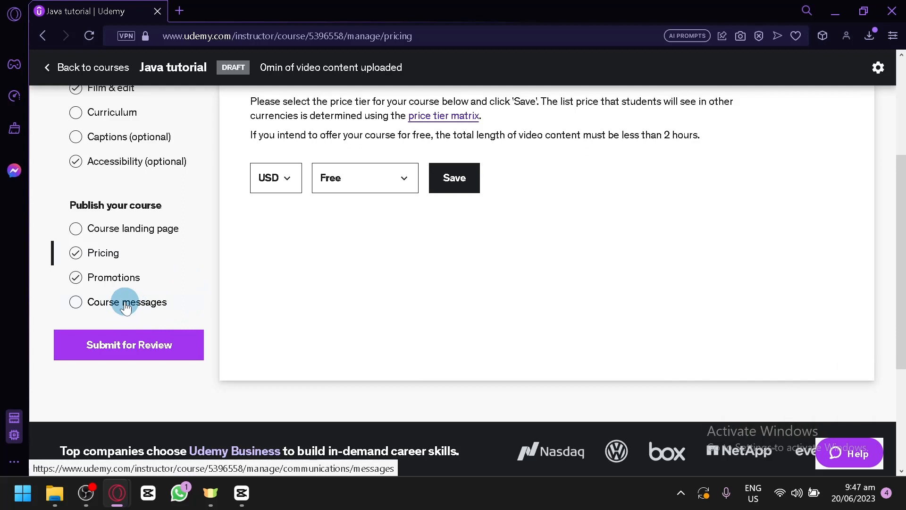
{"action": "scroll", "coordinate": [192, 186], "scroll_direction": "up", "scroll_amount": 4}
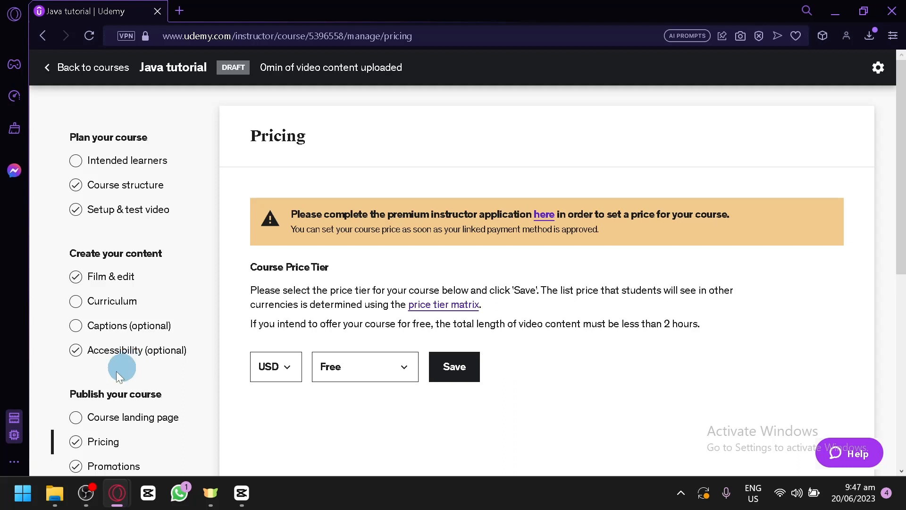
{"action": "scroll", "coordinate": [116, 371], "scroll_direction": "down", "scroll_amount": 4}
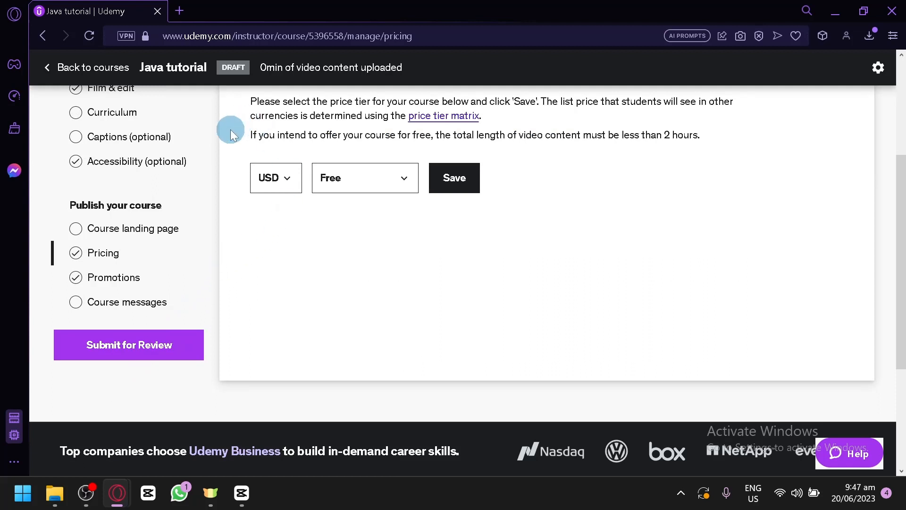
{"action": "scroll", "coordinate": [284, 315], "scroll_direction": "up", "scroll_amount": 4}
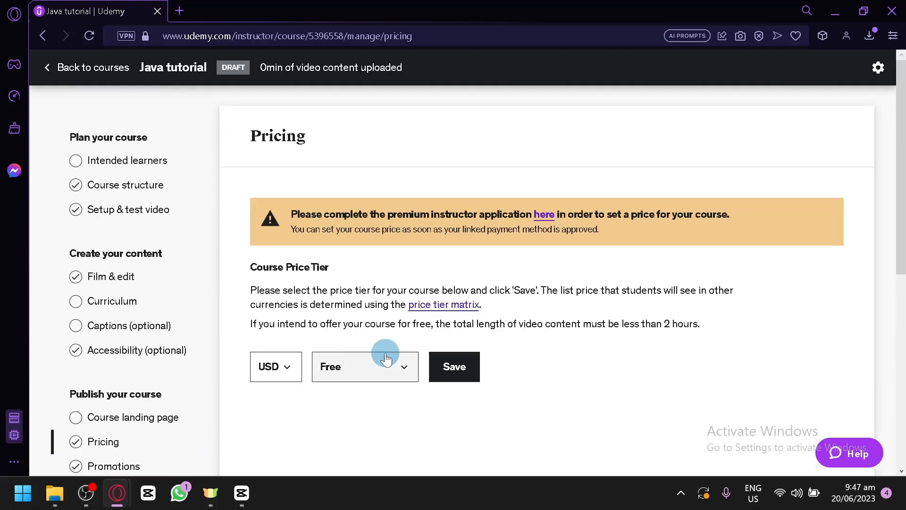